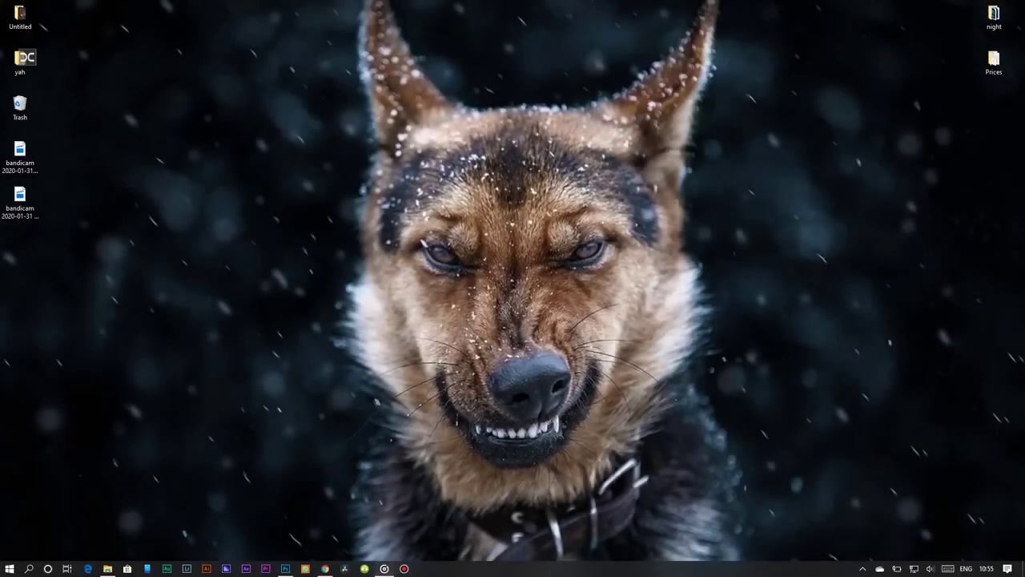
Step: Play 'Act a Fool (feat. Wale)' in Groove Music in the background, then return to the Photoshop portrait
{"action": "left_click", "coordinate": [385, 570]}
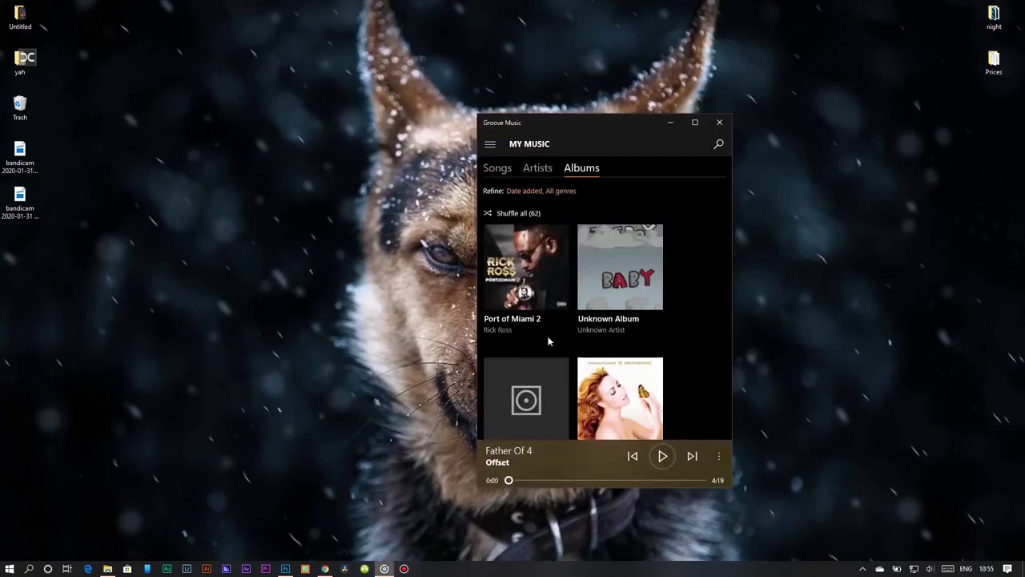
{"action": "left_click", "coordinate": [518, 273]}
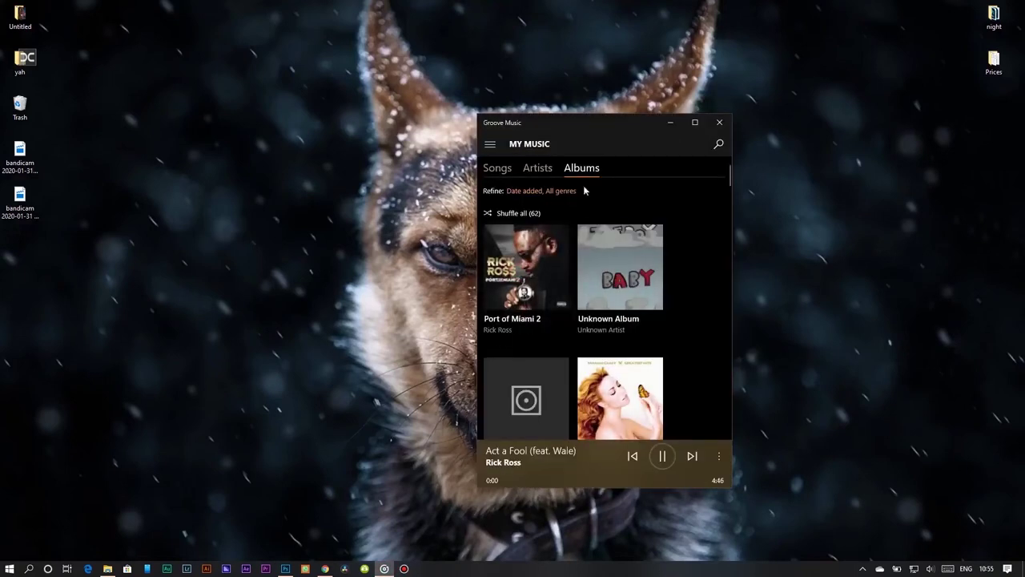
{"action": "left_click", "coordinate": [669, 128]}
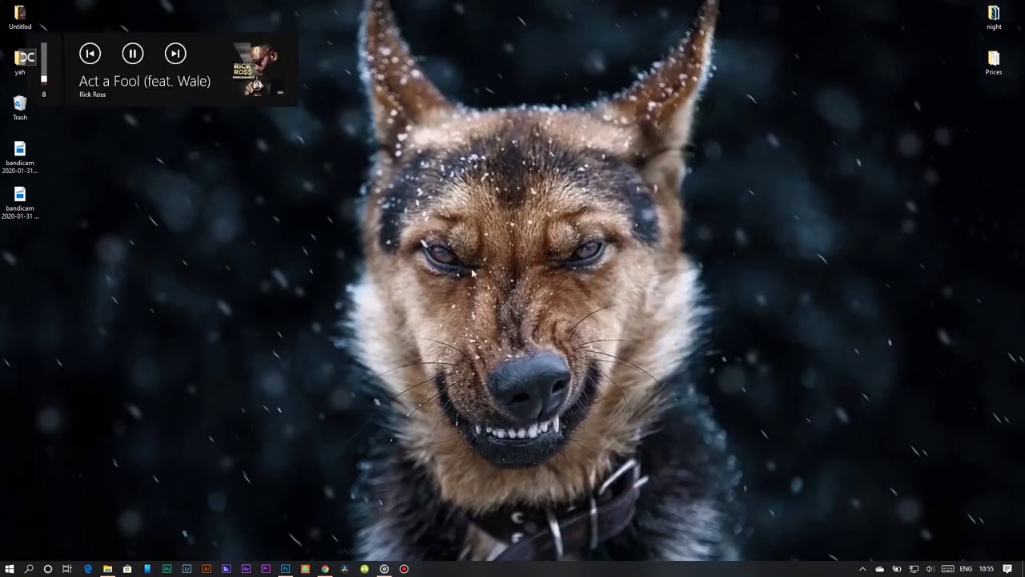
{"action": "left_click", "coordinate": [285, 569]}
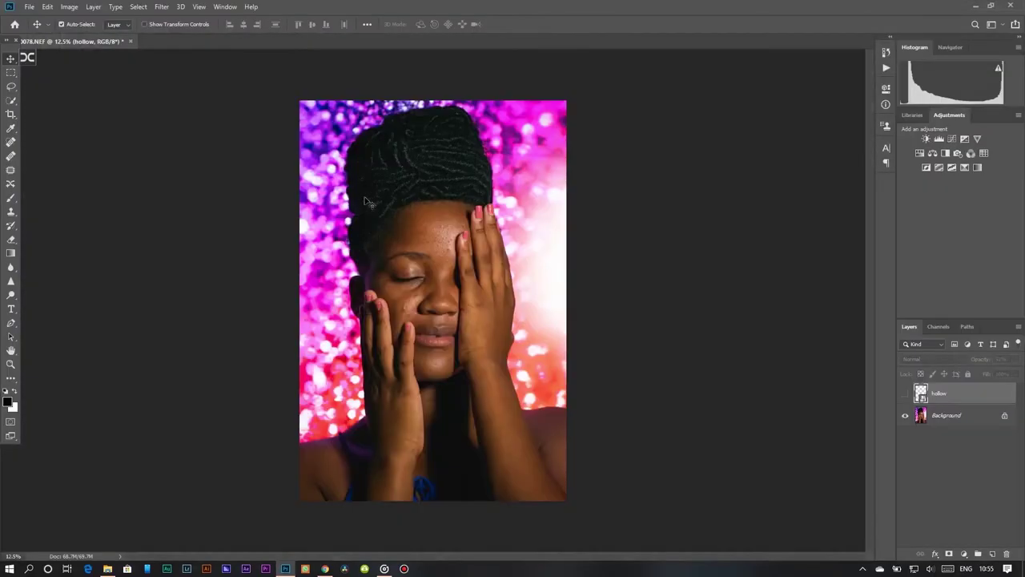
Step: Duplicate the Background layer, hide the original, and zoom in on the face
{"action": "left_click_drag", "start_coordinate": [959, 416], "coordinate": [992, 553]}
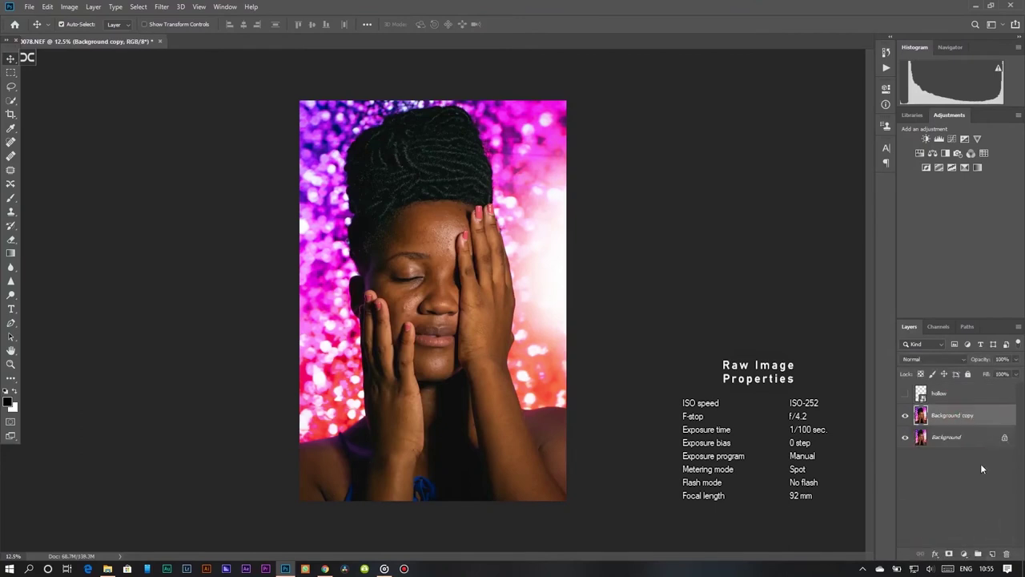
{"action": "key", "text": "ctrl+plus"}
{"action": "key", "text": "ctrl+plus"}
{"action": "key", "text": "ctrl+plus"}
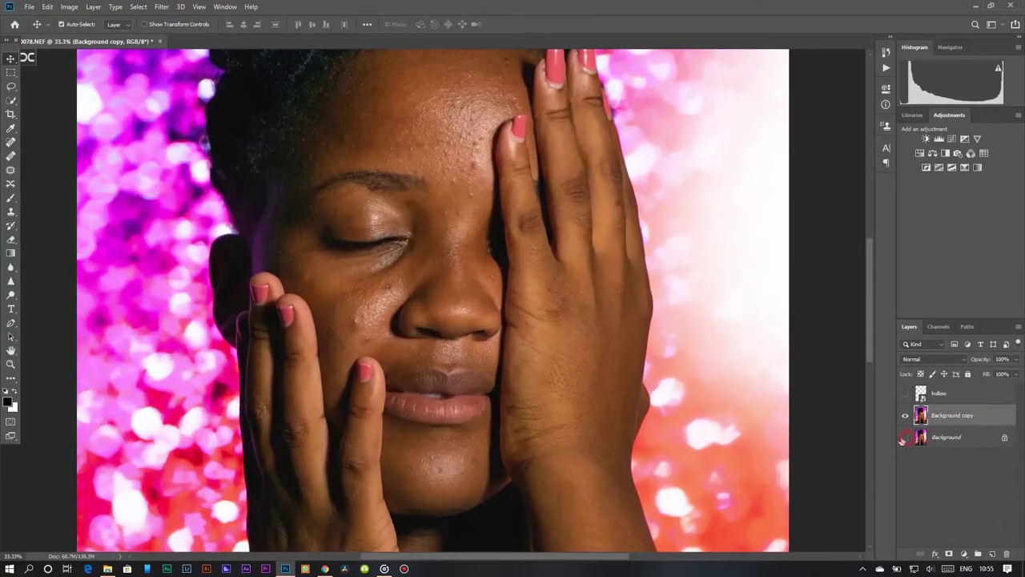
{"action": "left_click", "coordinate": [908, 439]}
{"action": "key", "text": "ctrl+plus"}
{"action": "mouse_move", "coordinate": [457, 208]}
{"action": "left_mouse_down"}
{"action": "mouse_move", "coordinate": [491, 417]}
{"action": "mouse_move", "coordinate": [469, 375]}
{"action": "left_mouse_up"}
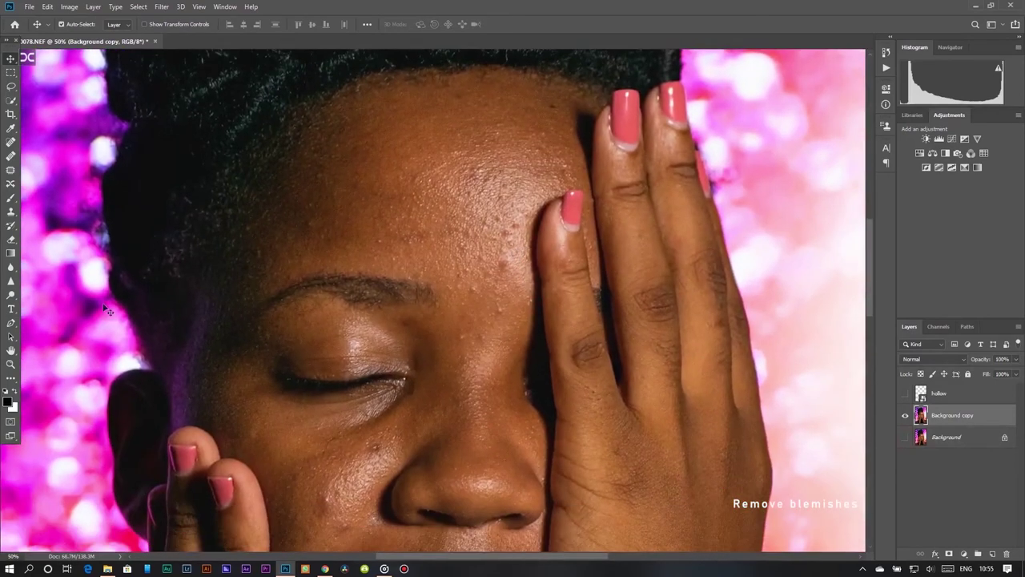
Step: Heal the dark forehead blemish with a smaller Content-Aware Spot Healing Brush
{"action": "key", "text": "j"}
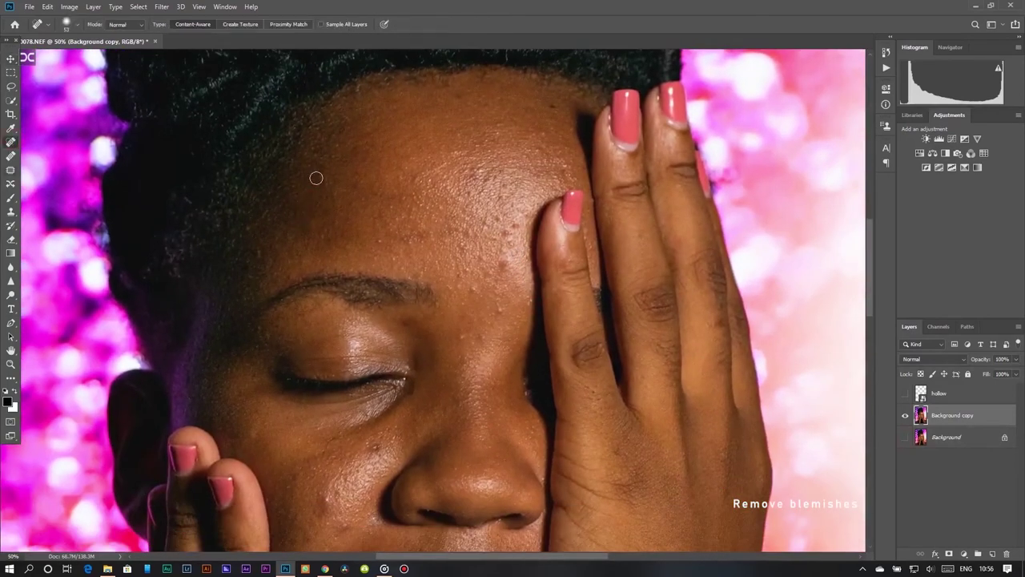
{"action": "key", "text": "ctrl+plus"}
{"action": "key", "text": "ctrl+plus"}
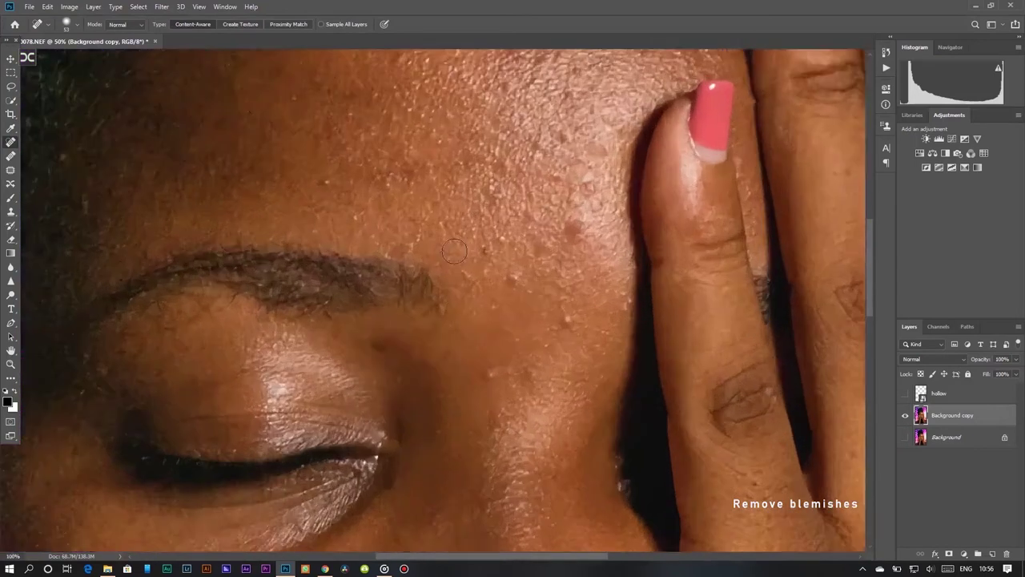
{"action": "key", "text": "ctrl+plus"}
{"action": "scroll", "coordinate": [448, 328], "scroll_direction": "down", "scroll_amount": 5}
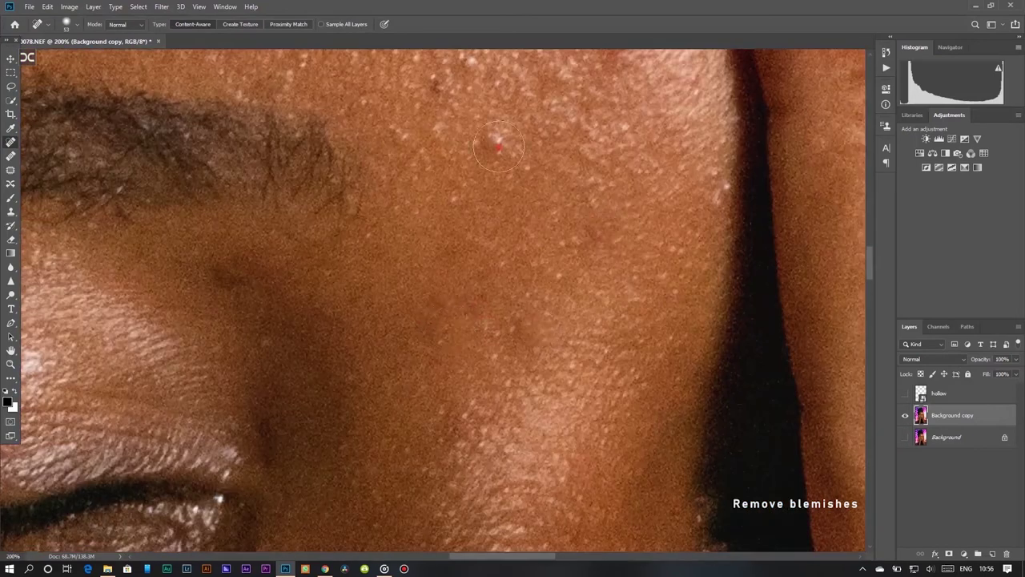
{"action": "mouse_move", "coordinate": [270, 339]}
{"action": "left_mouse_down"}
{"action": "mouse_move", "coordinate": [495, 349]}
{"action": "mouse_move", "coordinate": [488, 308]}
{"action": "left_mouse_up"}
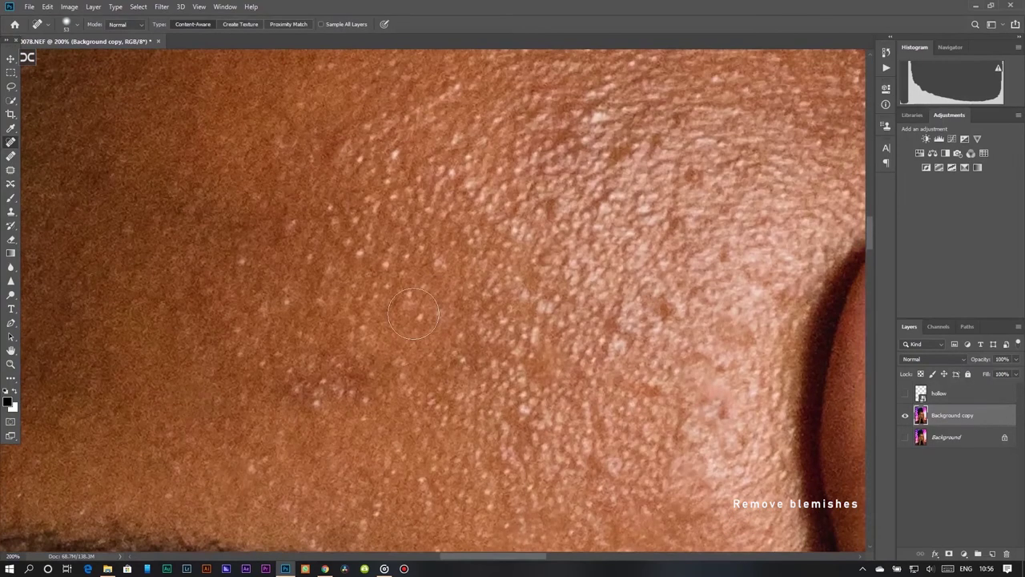
{"action": "key", "text": "ctrl+minus"}
{"action": "right_click", "coordinate": [394, 274], "text": "alt"}
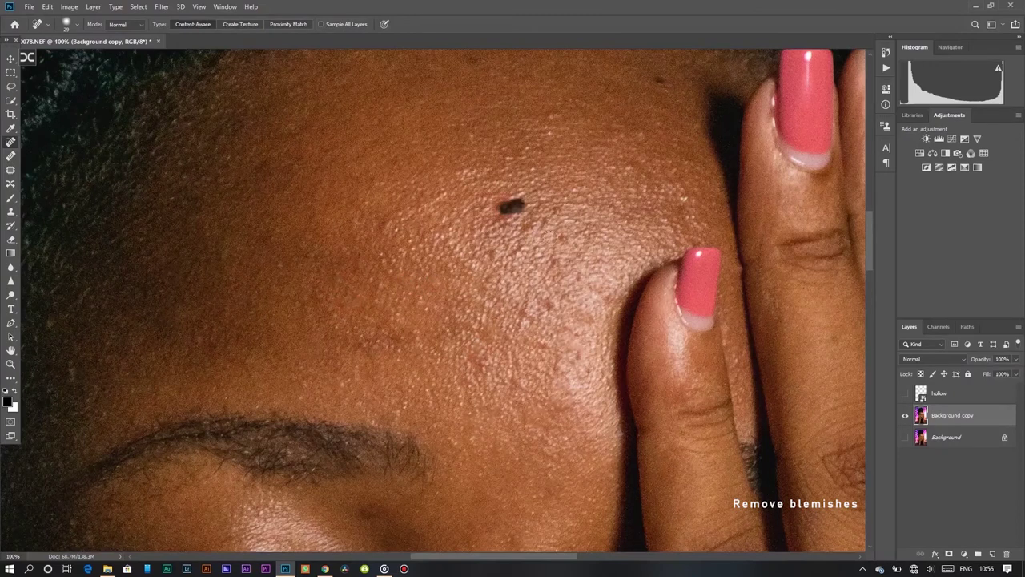
{"action": "left_click", "coordinate": [684, 200]}
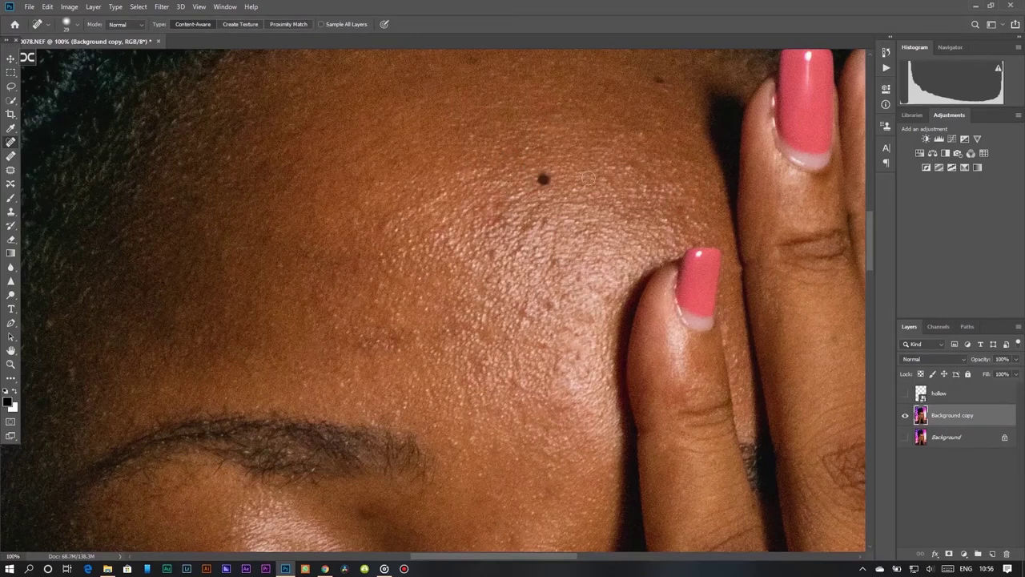
{"action": "left_click_drag", "start_coordinate": [602, 139], "coordinate": [612, 258]}
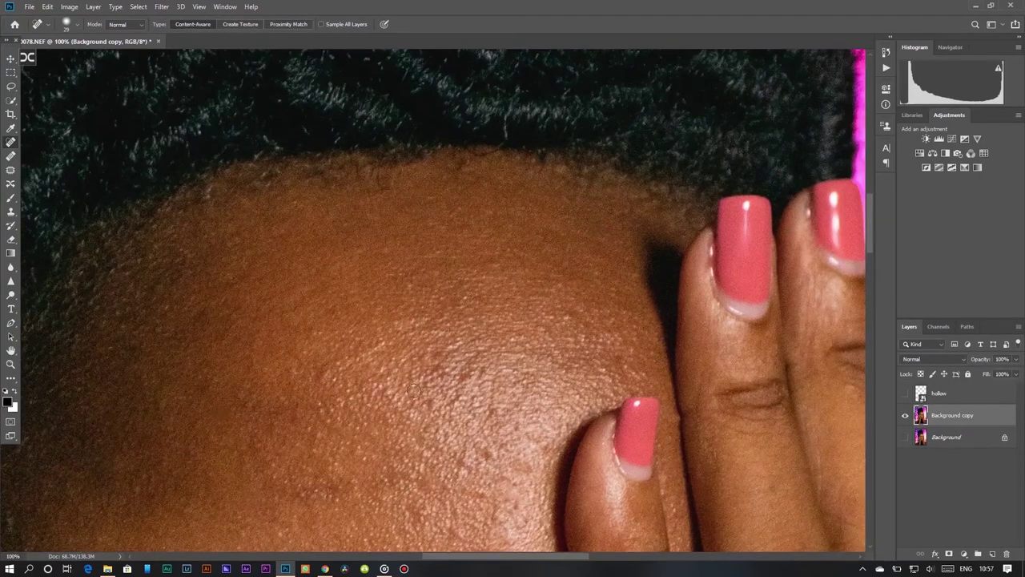
{"action": "left_click_drag", "start_coordinate": [412, 390], "coordinate": [505, 134]}
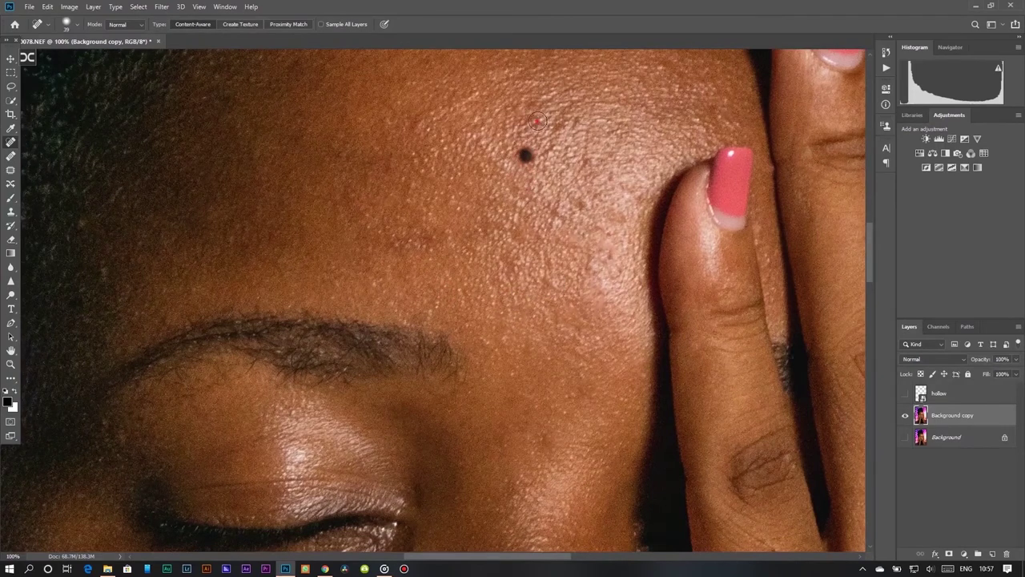
{"action": "scroll", "coordinate": [565, 304], "scroll_direction": "down", "scroll_amount": 2}
Step: Spot-heal several blemishes on the cheek, slightly enlarging the brush
{"action": "scroll", "coordinate": [312, 309], "scroll_direction": "down", "scroll_amount": 8}
{"action": "left_click", "coordinate": [295, 337]}
{"action": "left_click", "coordinate": [296, 335]}
{"action": "left_click", "coordinate": [294, 335]}
{"action": "right_click", "coordinate": [388, 237], "text": "alt"}
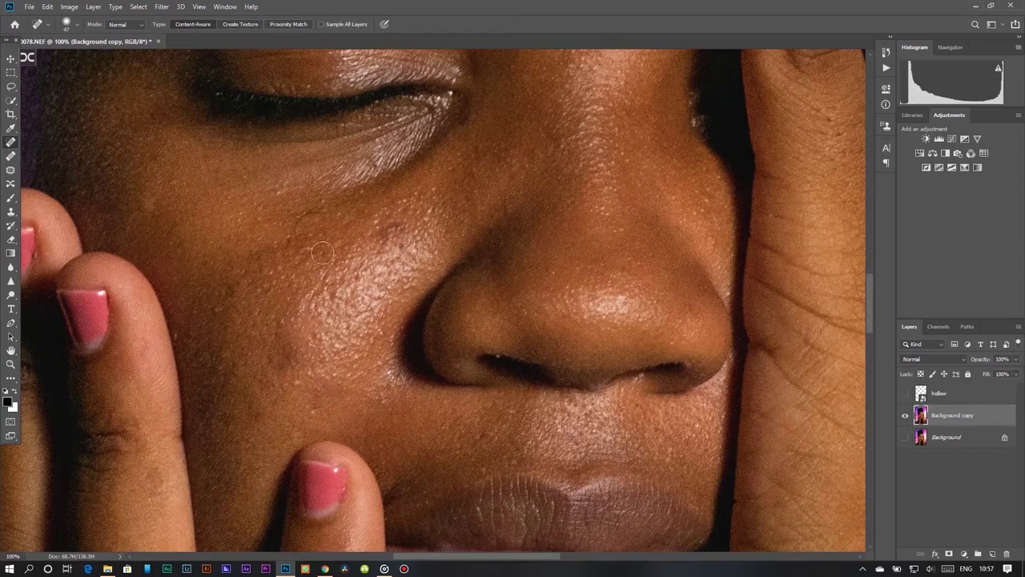
{"action": "left_click", "coordinate": [302, 214]}
Step: Heal a spot on the lower cheek and two blemishes on the nose
{"action": "mouse_move", "coordinate": [334, 307]}
{"action": "left_mouse_down"}
{"action": "mouse_move", "coordinate": [415, 195]}
{"action": "mouse_move", "coordinate": [468, 312]}
{"action": "left_mouse_up"}
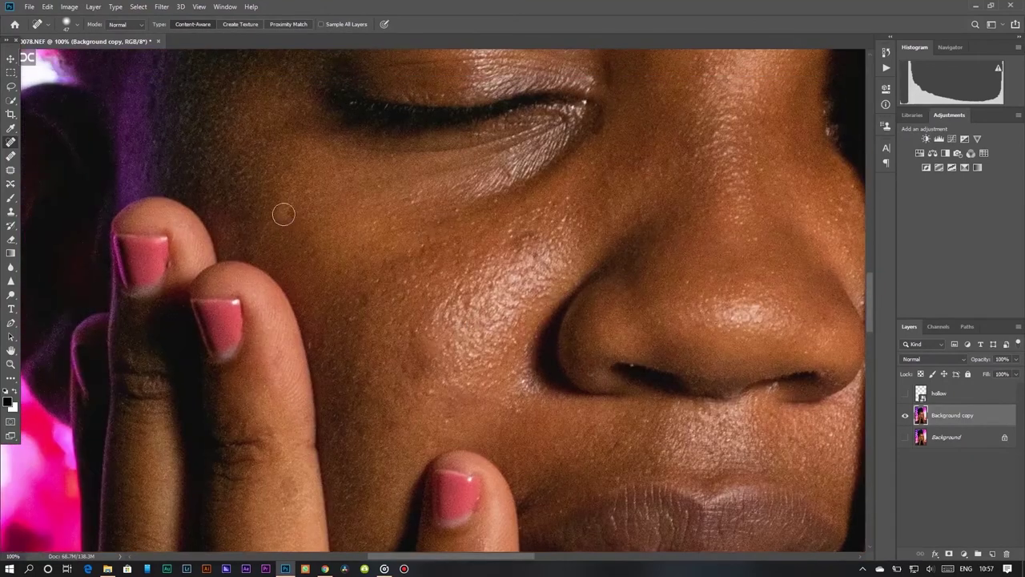
{"action": "left_click_drag", "start_coordinate": [437, 343], "coordinate": [300, 172]}
{"action": "left_click_drag", "start_coordinate": [339, 331], "coordinate": [244, 483]}
{"action": "left_click", "coordinate": [197, 365]}
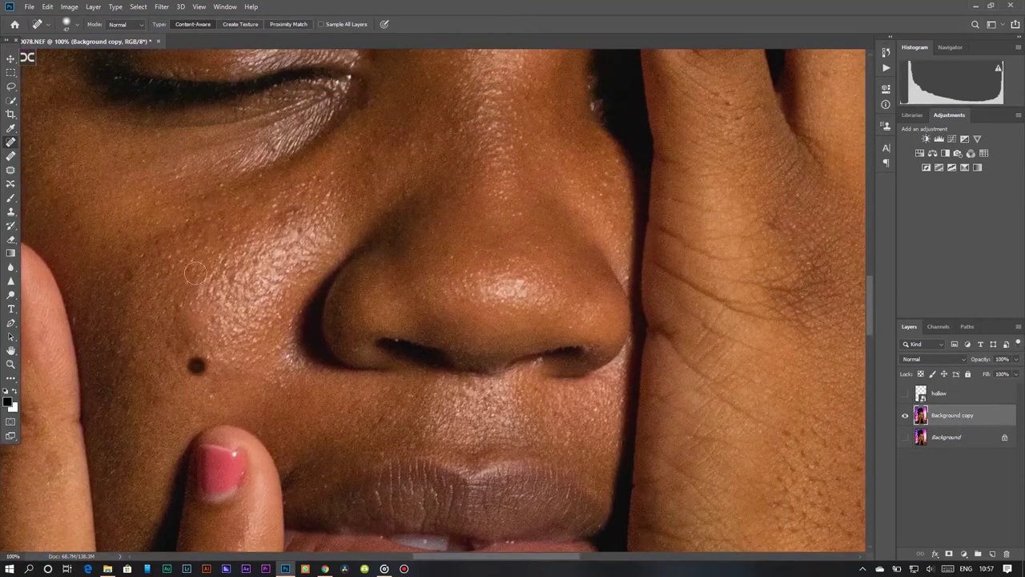
{"action": "left_click_drag", "start_coordinate": [458, 204], "coordinate": [300, 337]}
{"action": "left_click", "coordinate": [341, 225]}
{"action": "left_click", "coordinate": [341, 266]}
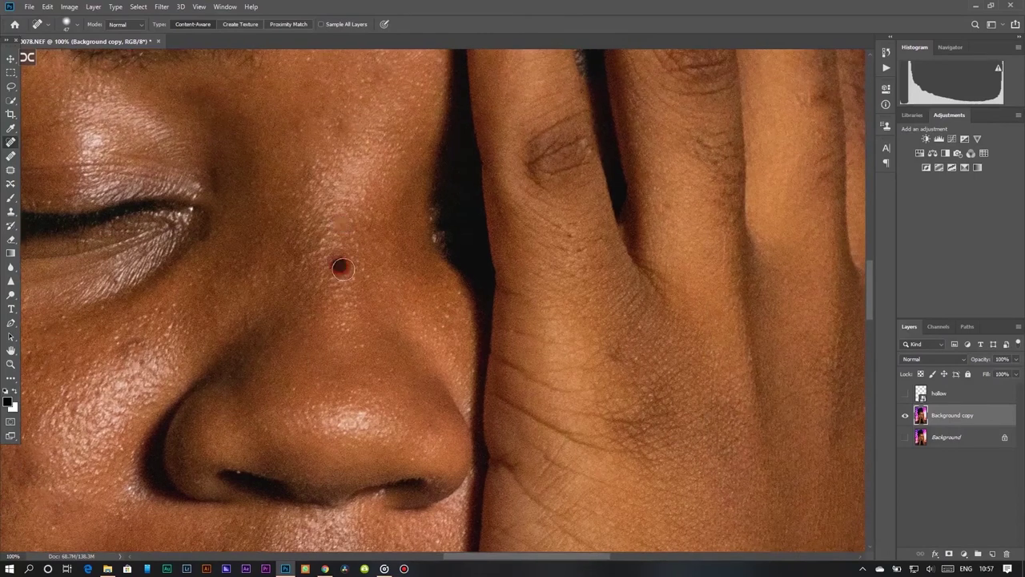
Step: Heal two chin blemishes, check the hand and fingertips, and zoom out to 50%
{"action": "scroll", "coordinate": [378, 248], "scroll_direction": "down", "scroll_amount": 1}
{"action": "scroll", "coordinate": [374, 268], "scroll_direction": "down", "scroll_amount": 5}
{"action": "scroll", "coordinate": [346, 247], "scroll_direction": "down", "scroll_amount": 2}
{"action": "left_click", "coordinate": [327, 260]}
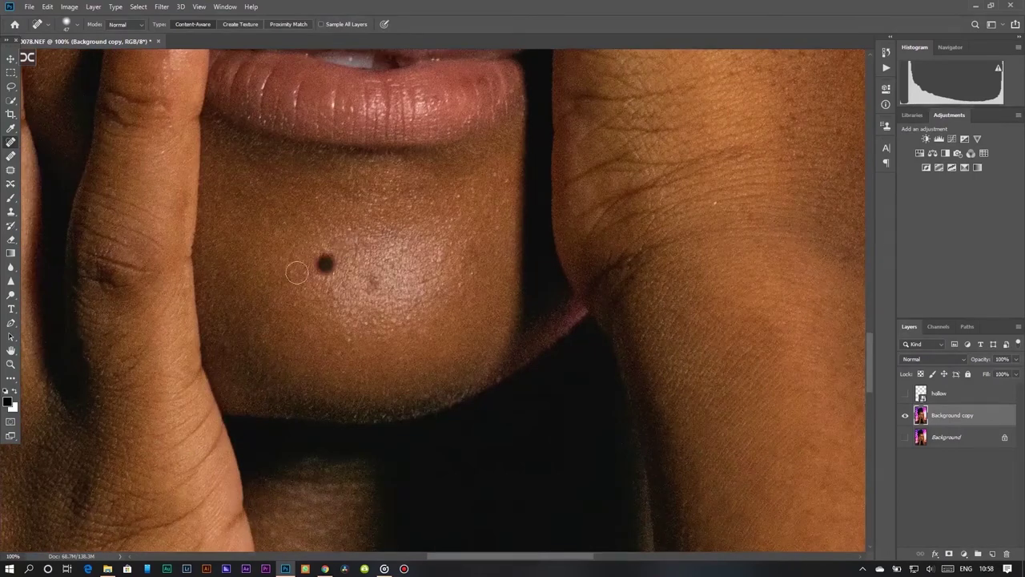
{"action": "left_click", "coordinate": [371, 284]}
{"action": "mouse_move", "coordinate": [721, 120]}
{"action": "left_mouse_down"}
{"action": "mouse_move", "coordinate": [496, 255]}
{"action": "mouse_move", "coordinate": [453, 313]}
{"action": "left_mouse_up"}
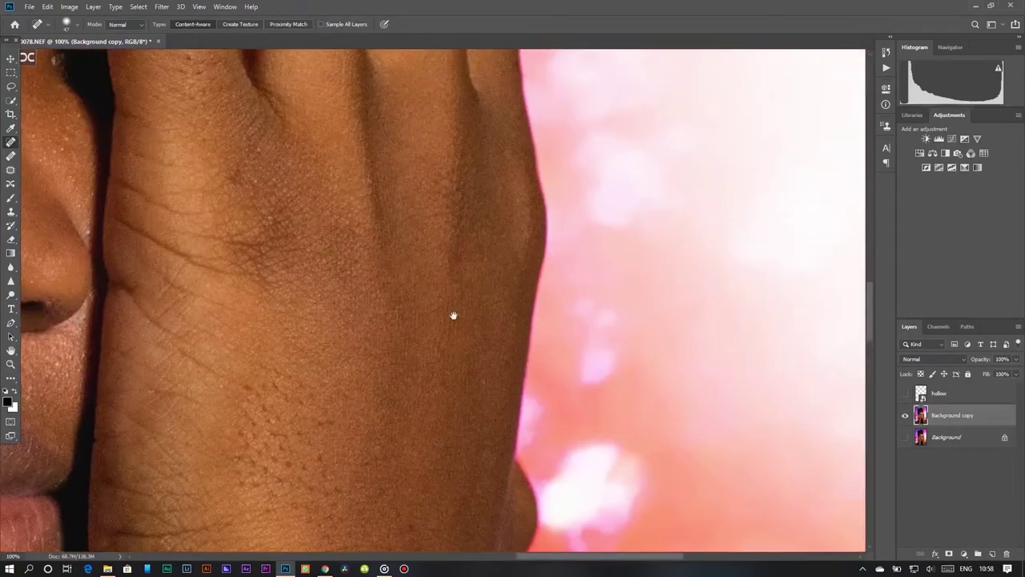
{"action": "mouse_move", "coordinate": [394, 213]}
{"action": "left_mouse_down"}
{"action": "mouse_move", "coordinate": [467, 284]}
{"action": "mouse_move", "coordinate": [458, 327]}
{"action": "left_mouse_up"}
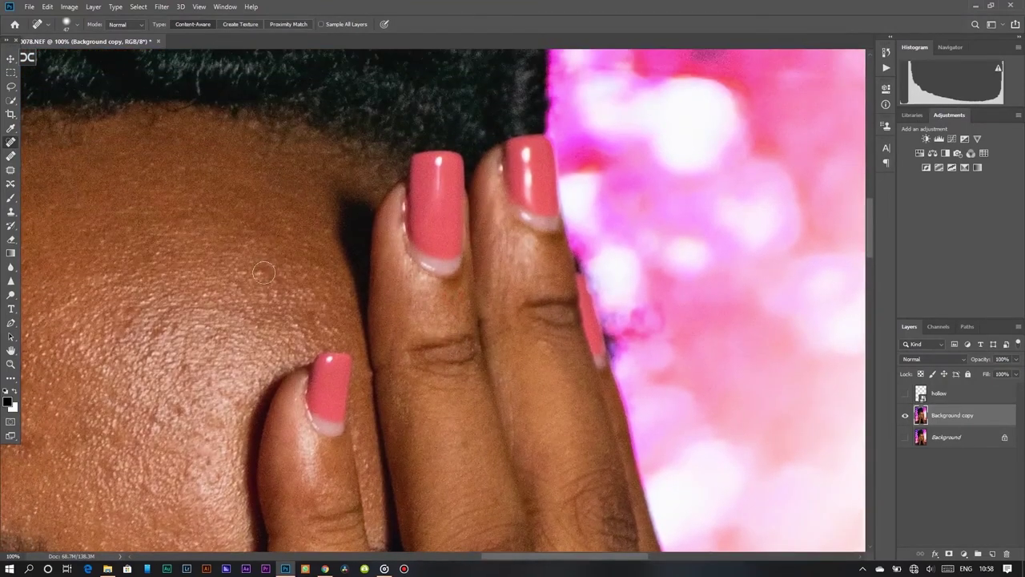
{"action": "key", "text": "ctrl+minus"}
{"action": "key", "text": "ctrl+minus"}
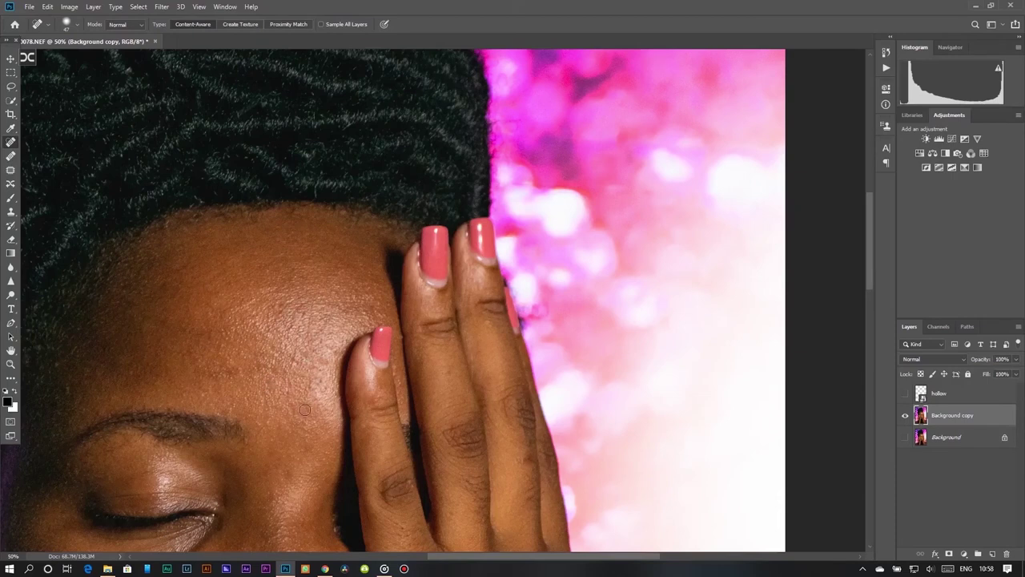
{"action": "scroll", "coordinate": [304, 409], "scroll_direction": "down", "scroll_amount": 5}
{"action": "scroll", "coordinate": [321, 327], "scroll_direction": "down", "scroll_amount": 2}
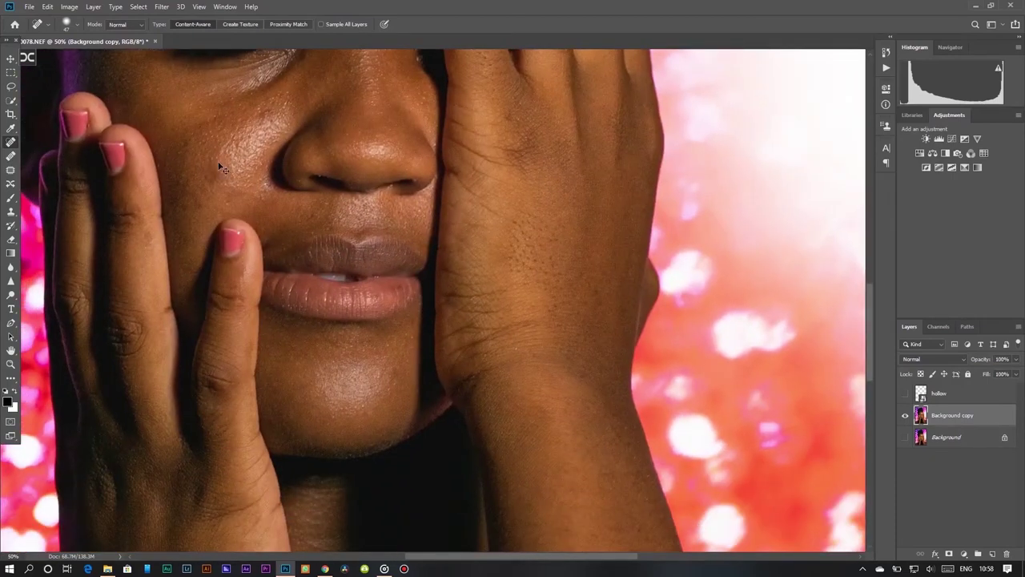
Step: Zoom in to 100% on the cheek and sample clean cheek skin as a healing source
{"action": "key", "text": "ctrl+plus"}
{"action": "scroll", "coordinate": [241, 224], "scroll_direction": "up", "scroll_amount": 3}
{"action": "scroll", "coordinate": [240, 224], "scroll_direction": "left", "scroll_amount": 4}
{"action": "key", "text": "shift+j"}
{"action": "left_click_drag", "start_coordinate": [315, 286], "coordinate": [287, 287]}
{"action": "left_click", "coordinate": [307, 346], "text": "alt"}
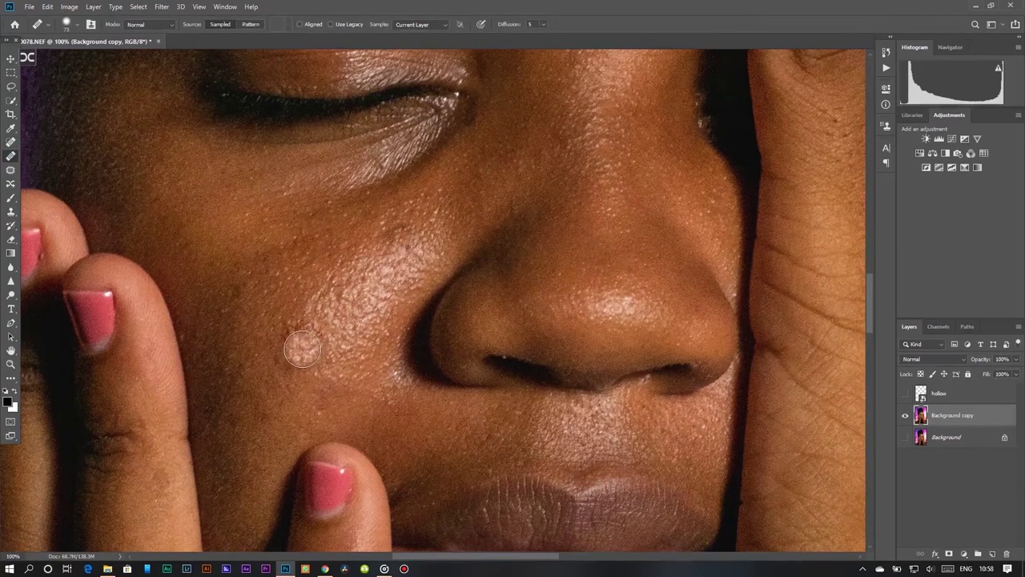
Step: Heal the dark spot beside the nose with a larger Content-Aware spot healing brush
{"action": "left_click", "coordinate": [9, 144]}
{"action": "left_click_drag", "start_coordinate": [306, 329], "coordinate": [317, 329]}
{"action": "left_click", "coordinate": [297, 345]}
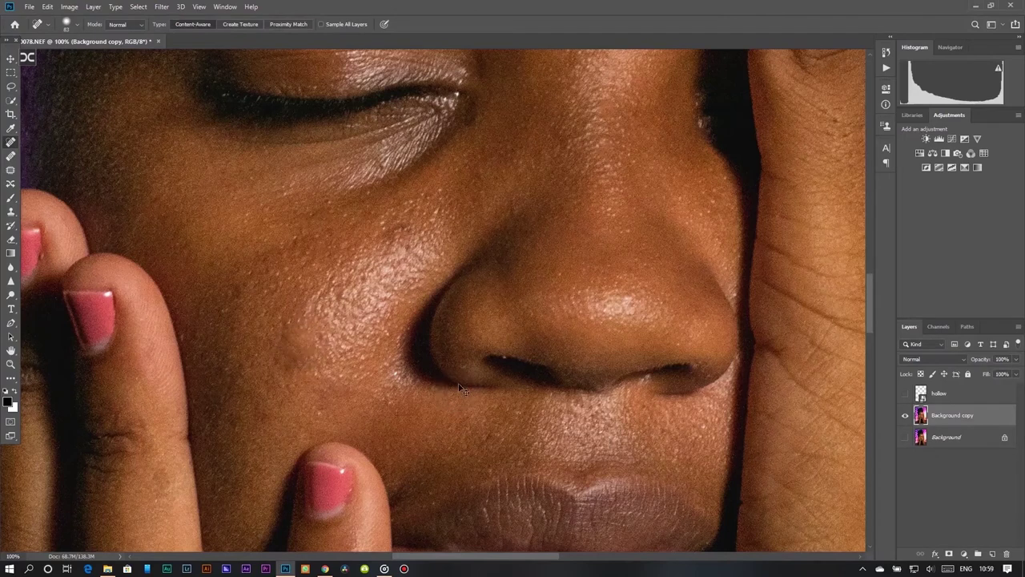
{"action": "scroll", "coordinate": [460, 388], "scroll_direction": "down", "scroll_amount": 3}
{"action": "scroll", "coordinate": [449, 284], "scroll_direction": "down", "scroll_amount": 2}
{"action": "scroll", "coordinate": [454, 376], "scroll_direction": "up", "scroll_amount": 2}
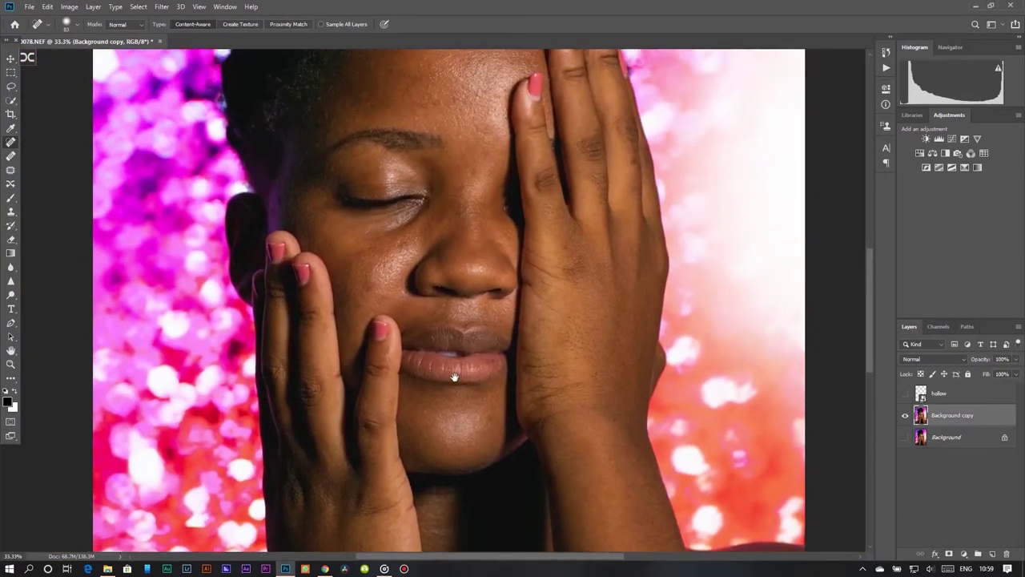
{"action": "scroll", "coordinate": [374, 281], "scroll_direction": "up", "scroll_amount": 5}
{"action": "scroll", "coordinate": [373, 281], "scroll_direction": "down", "scroll_amount": 2}
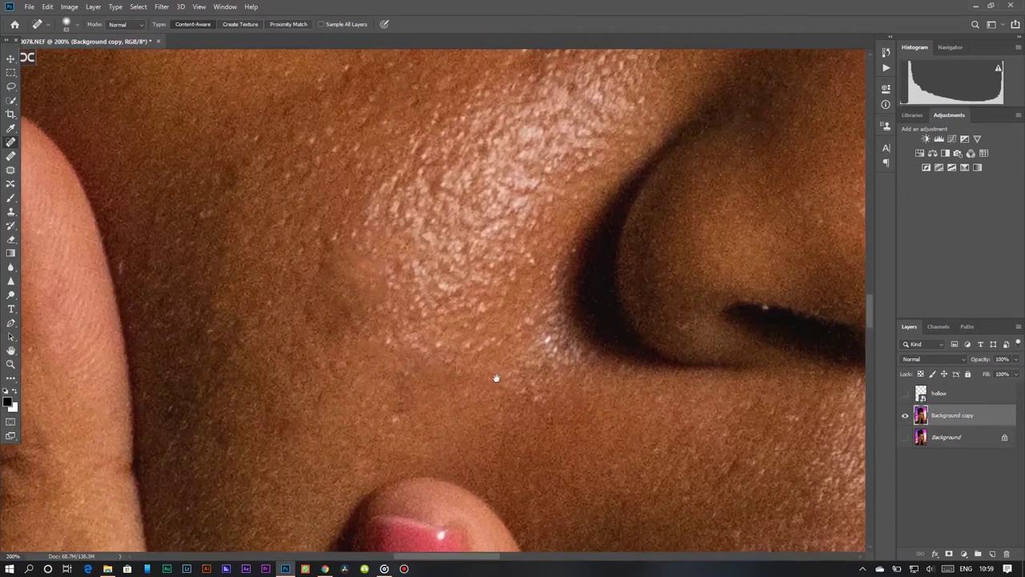
Step: Clone sampled clean cheek skin over the dark blotch and reddish blemish beside the nose
{"action": "left_click", "coordinate": [10, 211]}
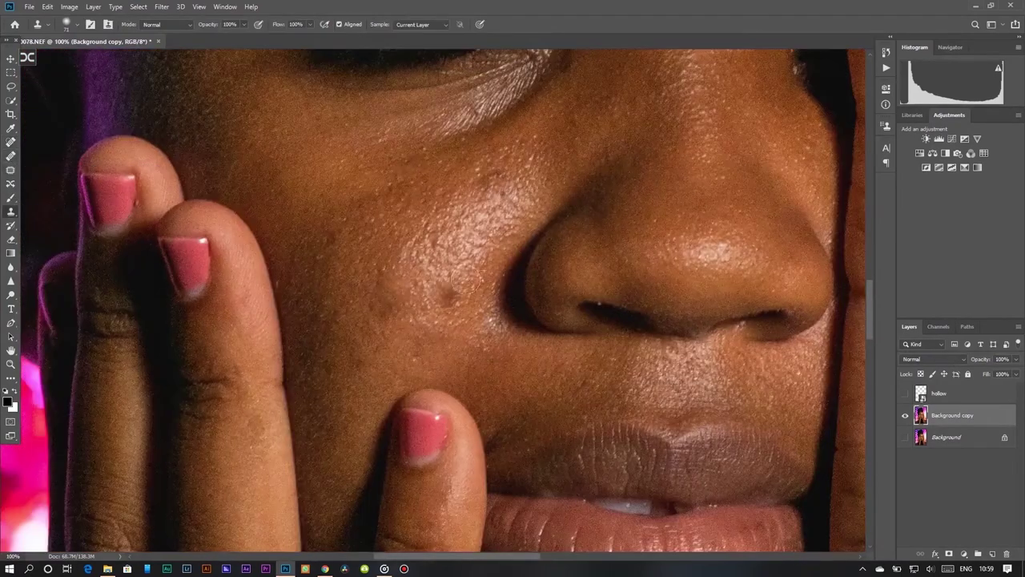
{"action": "left_click", "coordinate": [426, 299], "text": "alt"}
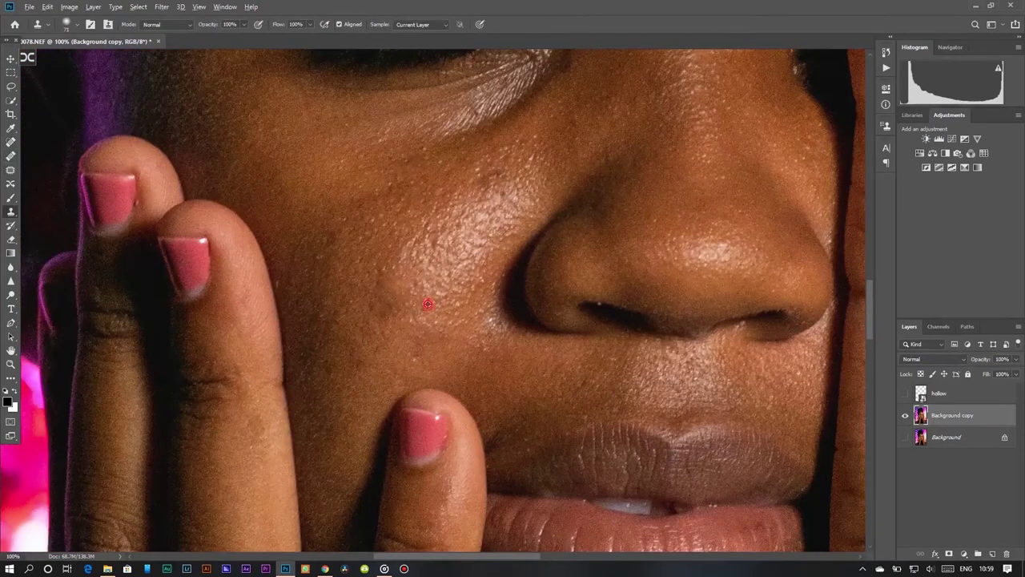
{"action": "left_click_drag", "start_coordinate": [397, 303], "coordinate": [389, 309]}
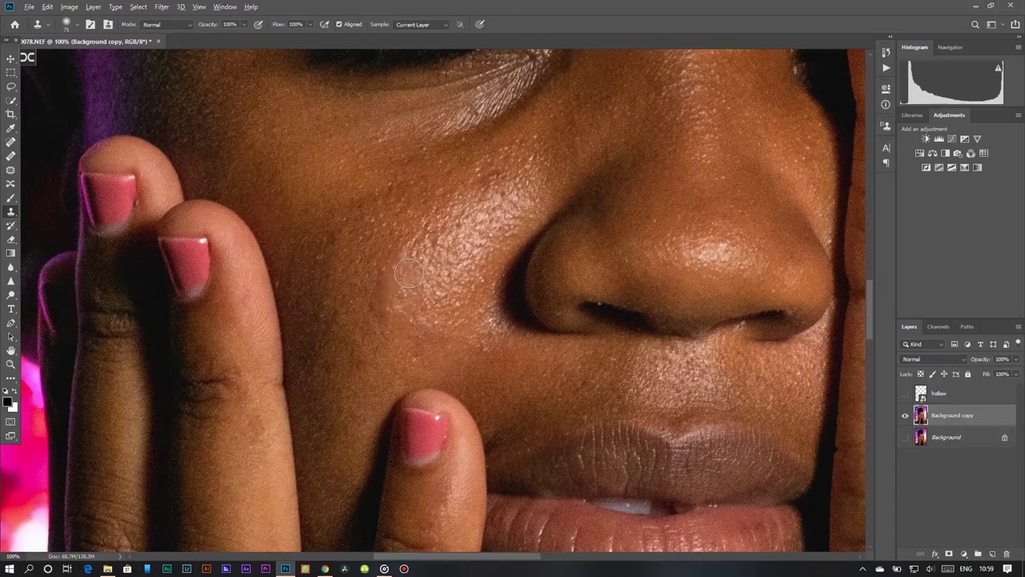
{"action": "left_click_drag", "start_coordinate": [391, 267], "coordinate": [392, 275]}
{"action": "left_click", "coordinate": [391, 277]}
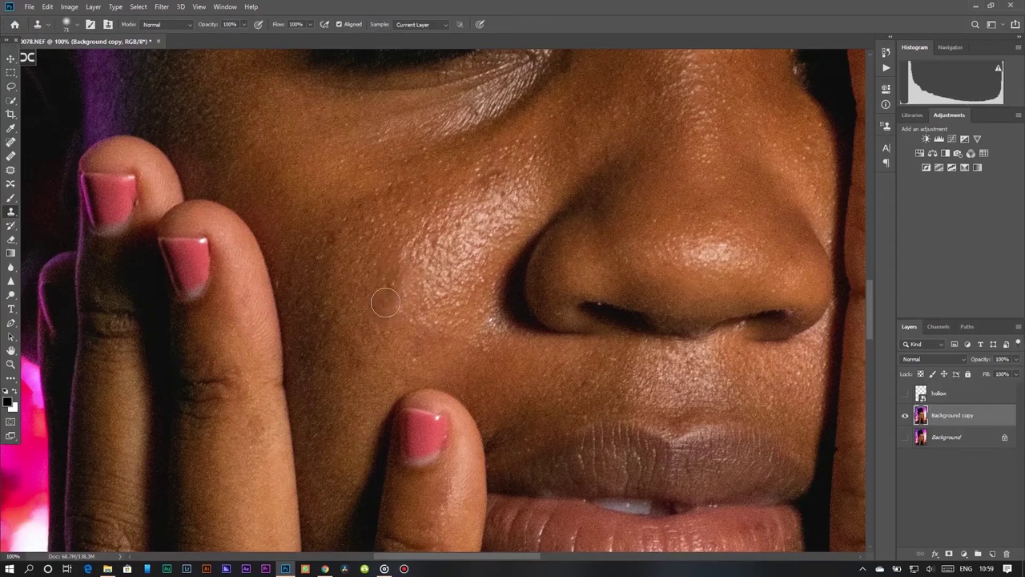
{"action": "left_click_drag", "start_coordinate": [389, 280], "coordinate": [391, 318]}
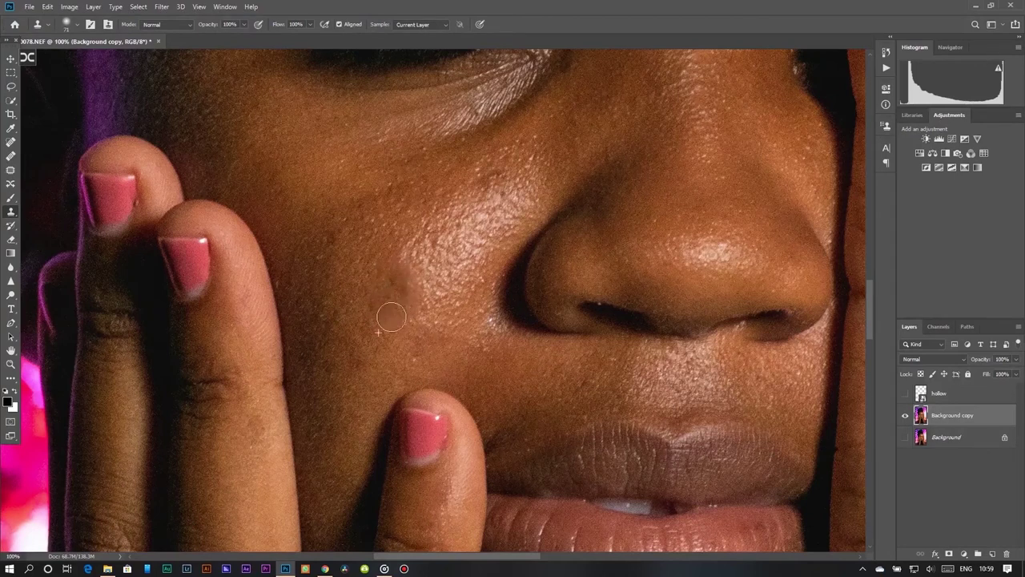
Step: Resample lighter skin to even out the cloned cheek patch, then fit the portrait on screen
{"action": "left_click", "coordinate": [430, 284], "text": "alt"}
{"action": "left_click_drag", "start_coordinate": [408, 282], "coordinate": [423, 296]}
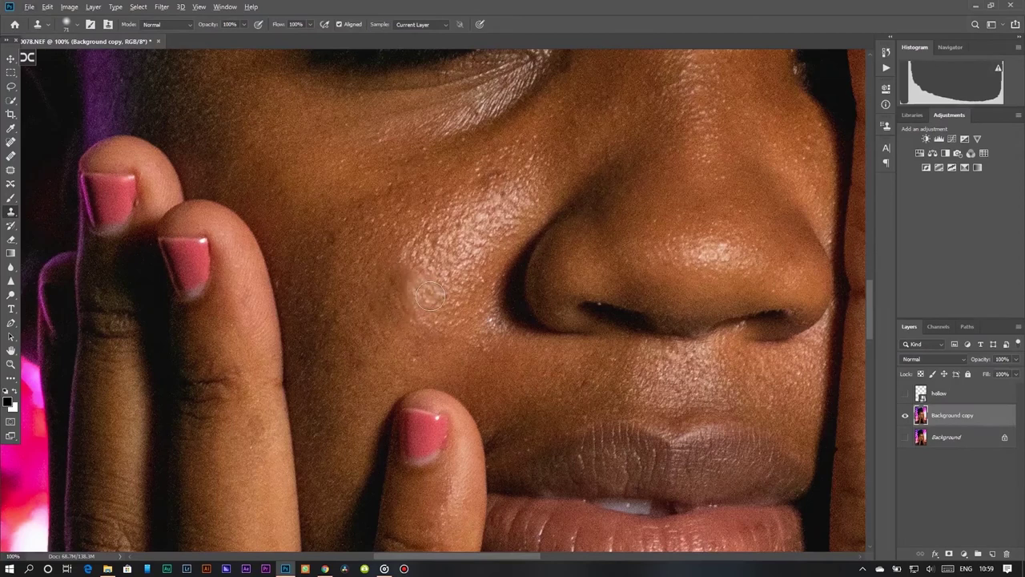
{"action": "left_click", "coordinate": [436, 318], "text": "alt"}
{"action": "left_click_drag", "start_coordinate": [405, 300], "coordinate": [417, 282]}
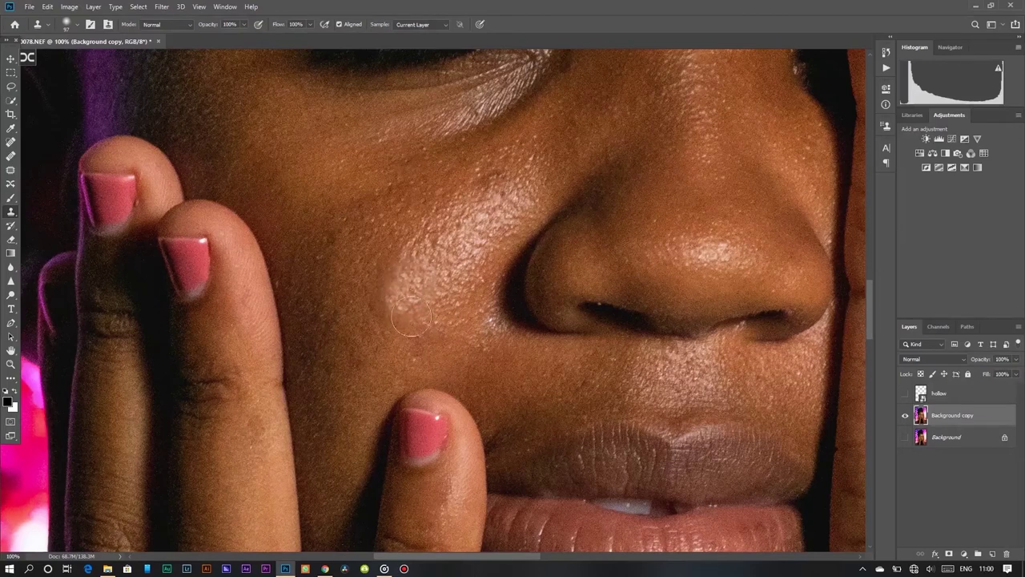
{"action": "key", "text": "ctrl+0"}
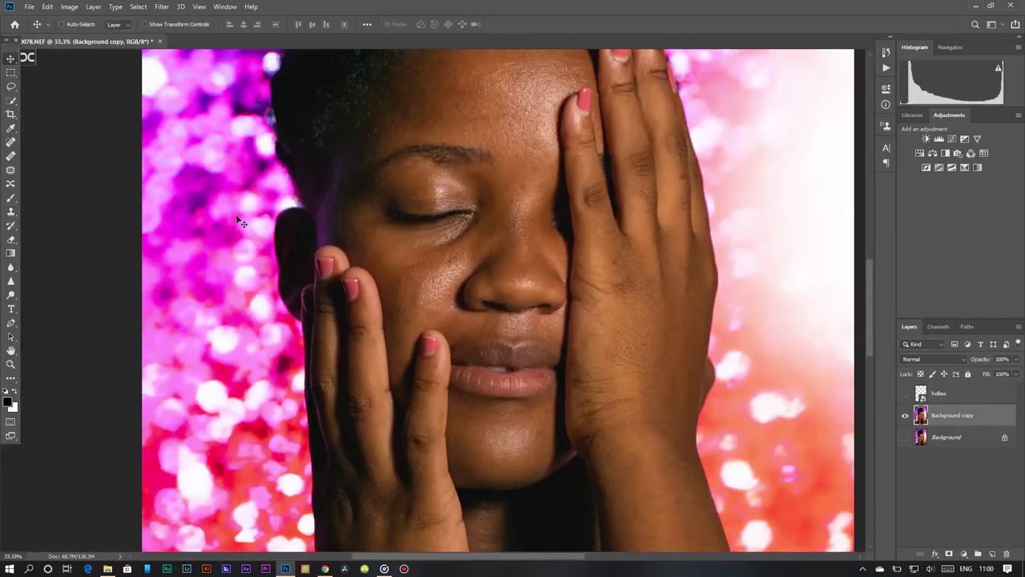
{"action": "key", "text": "v"}
{"action": "key", "text": "ctrl+minus"}
{"action": "key", "text": "ctrl+minus"}
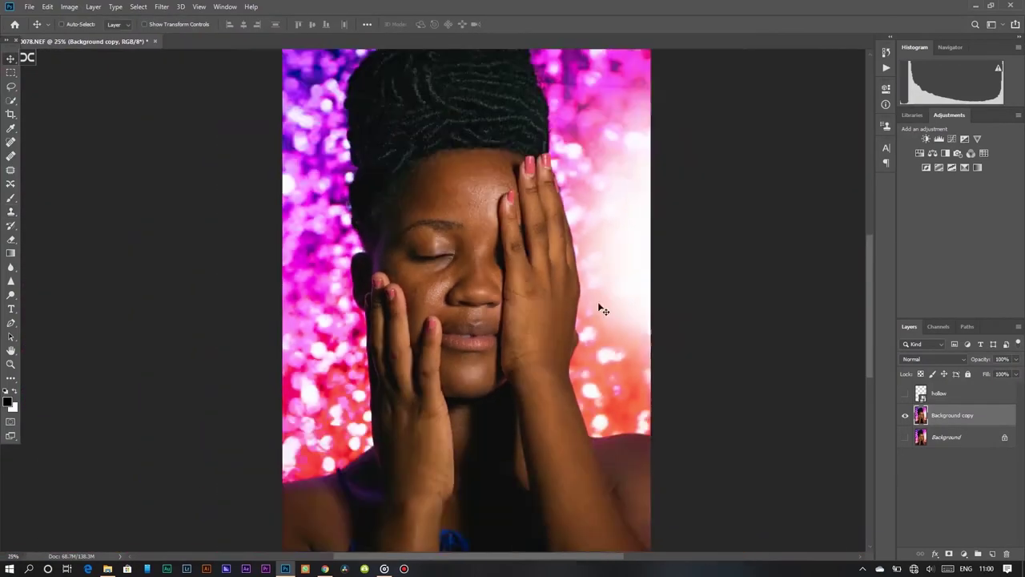
Step: Play the Skin Airbrushing action from the Actions panel and dismiss its message
{"action": "left_click", "coordinate": [887, 69]}
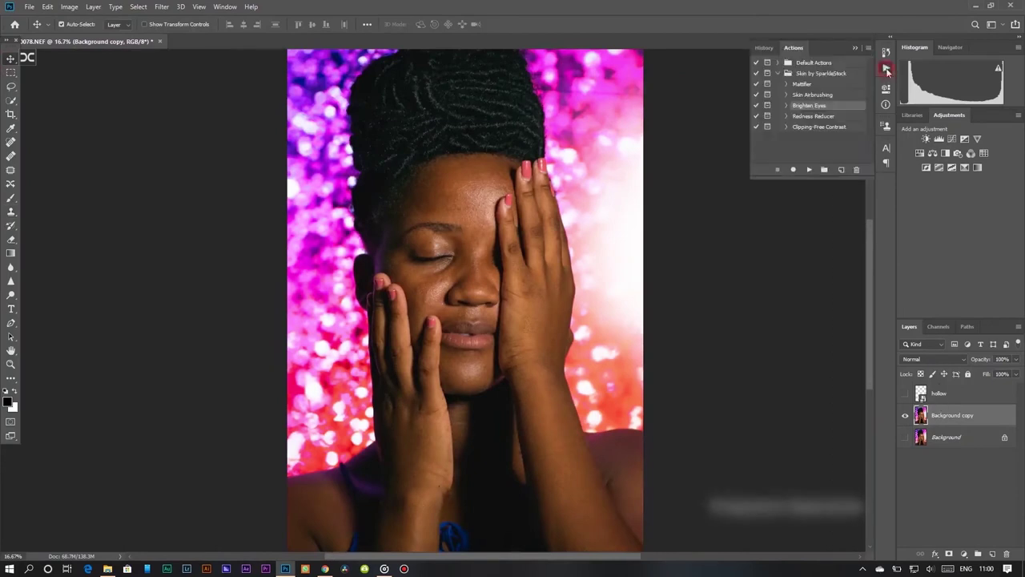
{"action": "left_click", "coordinate": [817, 95]}
{"action": "left_click", "coordinate": [810, 170]}
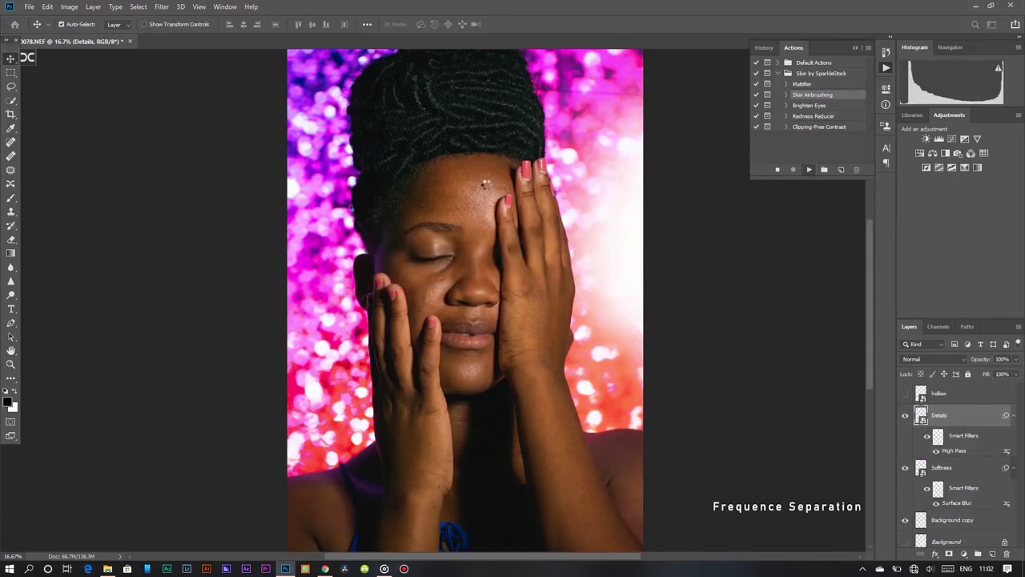
{"action": "left_click", "coordinate": [505, 211]}
Step: Reduce the brush size and reveal the smoothing over the chin and neck
{"action": "scroll", "coordinate": [505, 211], "scroll_direction": "up", "scroll_amount": 3}
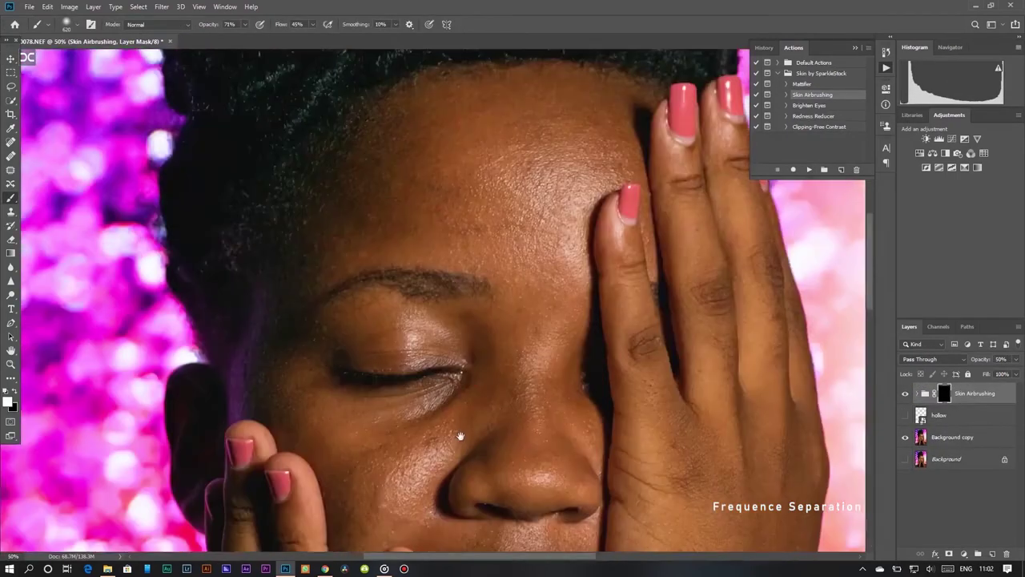
{"action": "key", "text": "ctrl+bracketleft"}
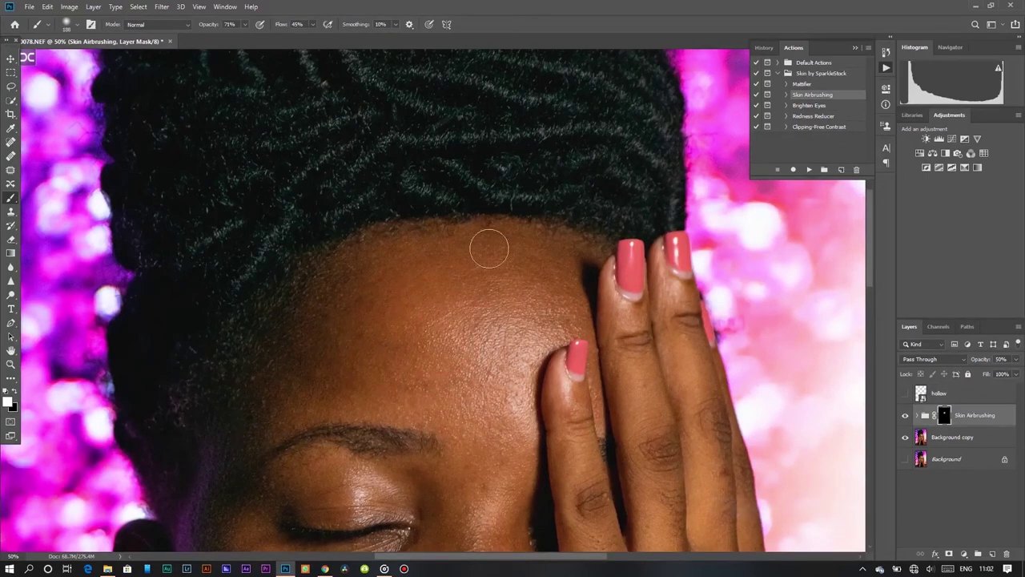
{"action": "scroll", "coordinate": [666, 492], "scroll_direction": "down", "scroll_amount": 3}
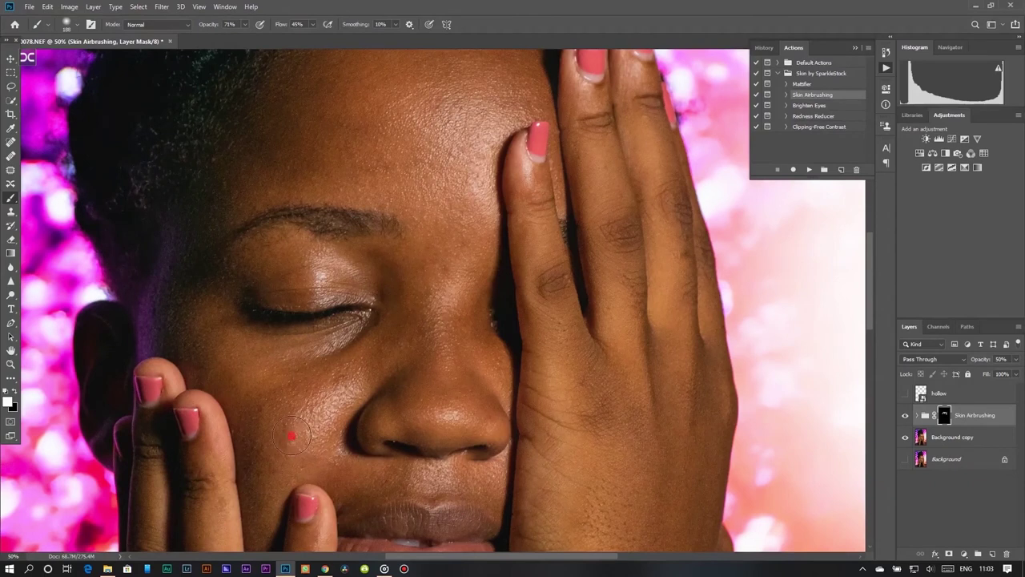
{"action": "scroll", "coordinate": [337, 449], "scroll_direction": "down", "scroll_amount": 5}
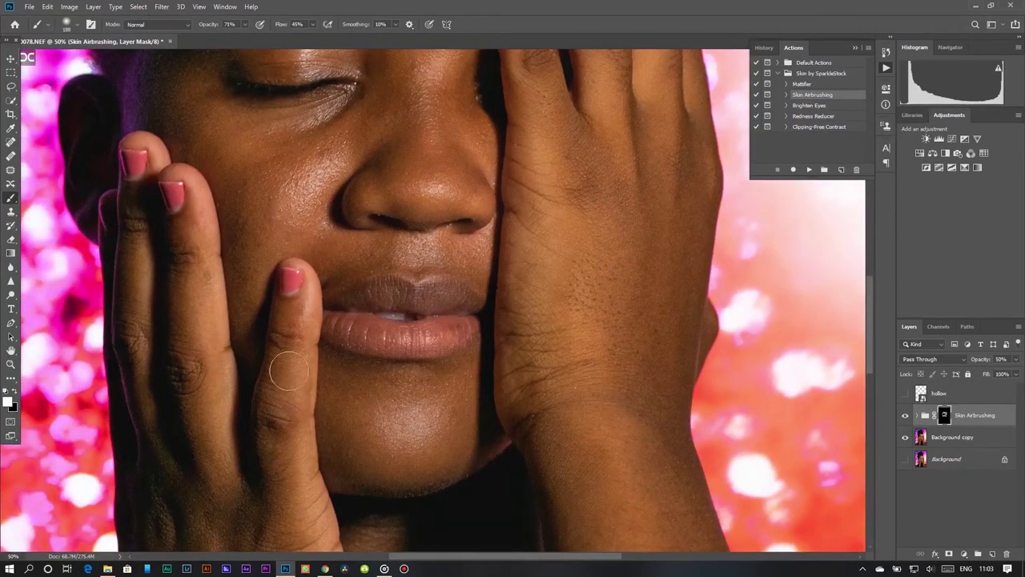
{"action": "left_click_drag", "start_coordinate": [267, 441], "coordinate": [253, 218]}
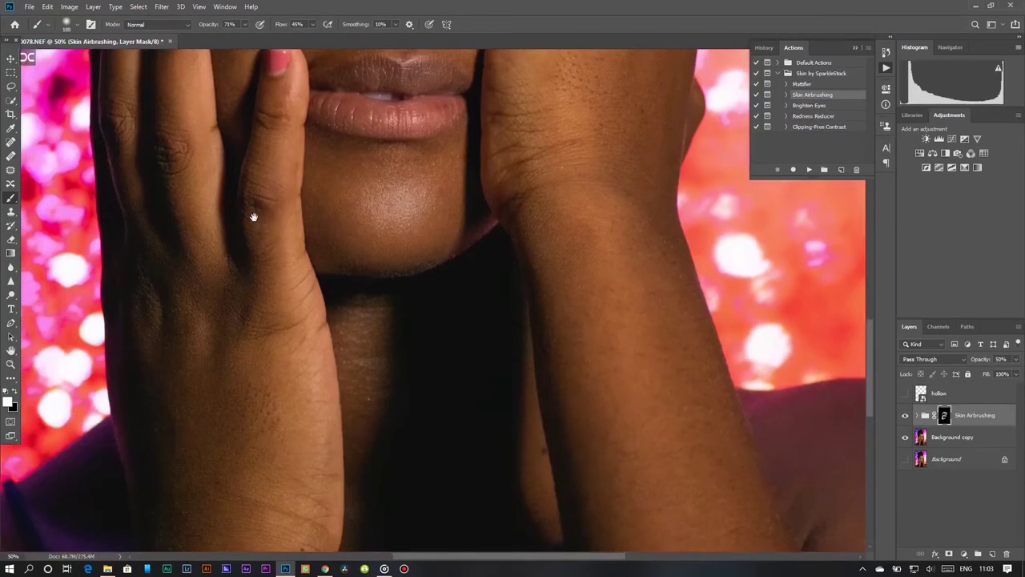
{"action": "left_click_drag", "start_coordinate": [236, 417], "coordinate": [268, 281]}
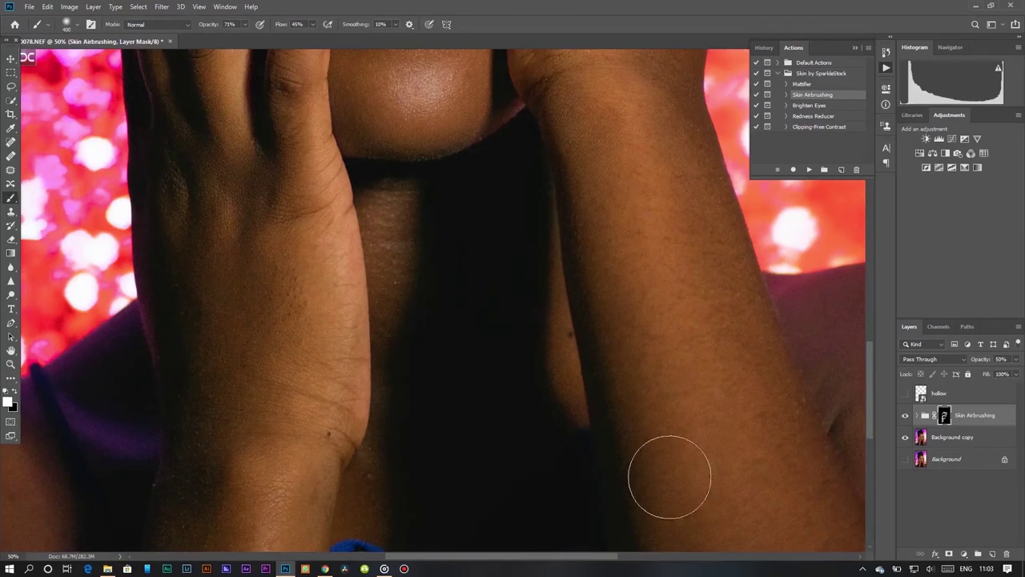
Step: Paint smoothing across the cheeks, nose, arms and hands, then close the Actions panel
{"action": "scroll", "coordinate": [625, 344], "scroll_direction": "down", "scroll_amount": 5}
{"action": "scroll", "coordinate": [448, 257], "scroll_direction": "left", "scroll_amount": 3}
{"action": "scroll", "coordinate": [288, 208], "scroll_direction": "right", "scroll_amount": 7}
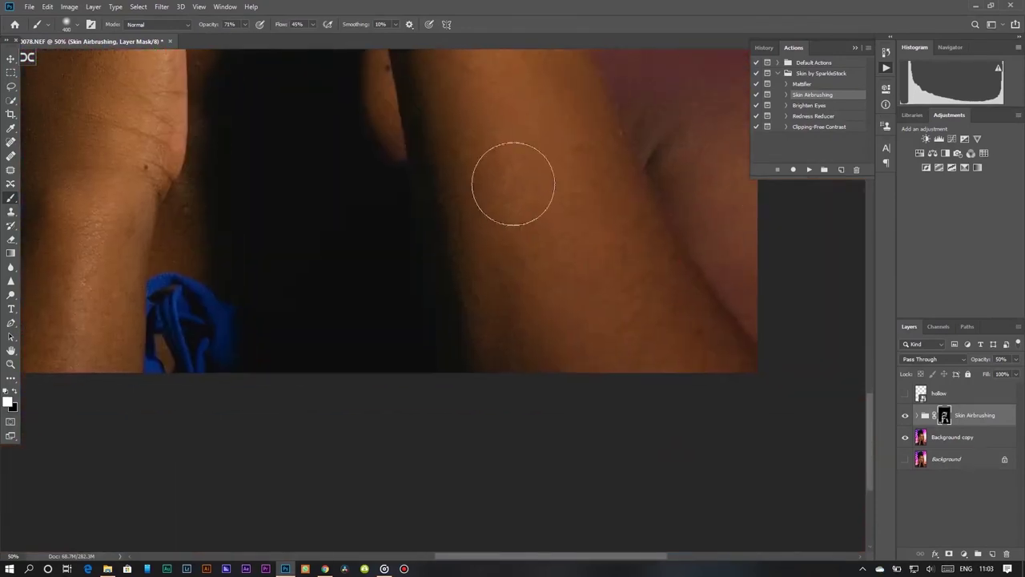
{"action": "scroll", "coordinate": [641, 350], "scroll_direction": "up", "scroll_amount": 3}
{"action": "scroll", "coordinate": [446, 286], "scroll_direction": "up", "scroll_amount": 3}
{"action": "scroll", "coordinate": [347, 229], "scroll_direction": "up", "scroll_amount": 4}
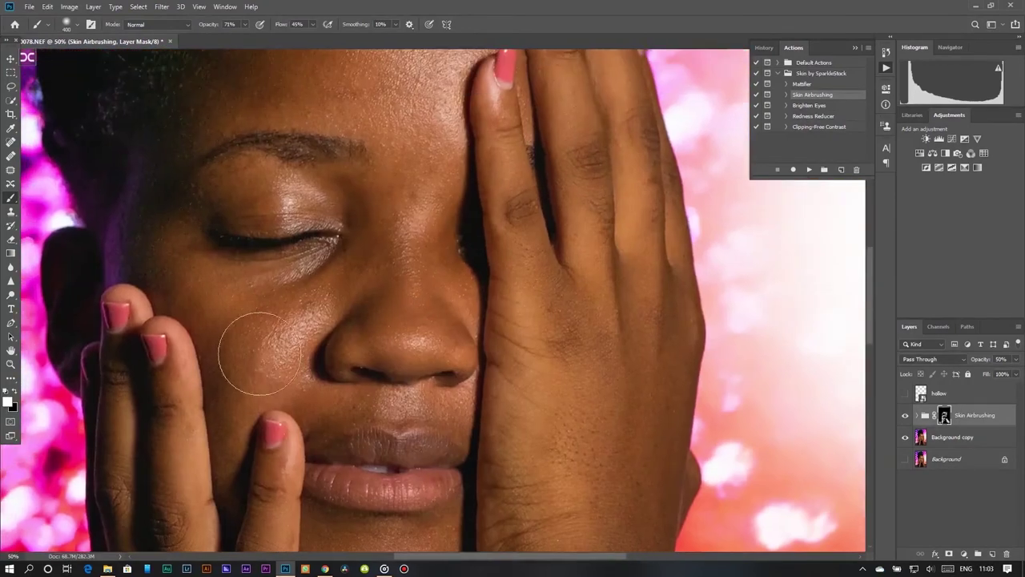
{"action": "scroll", "coordinate": [258, 353], "scroll_direction": "up", "scroll_amount": 3}
{"action": "scroll", "coordinate": [338, 264], "scroll_direction": "down", "scroll_amount": 2}
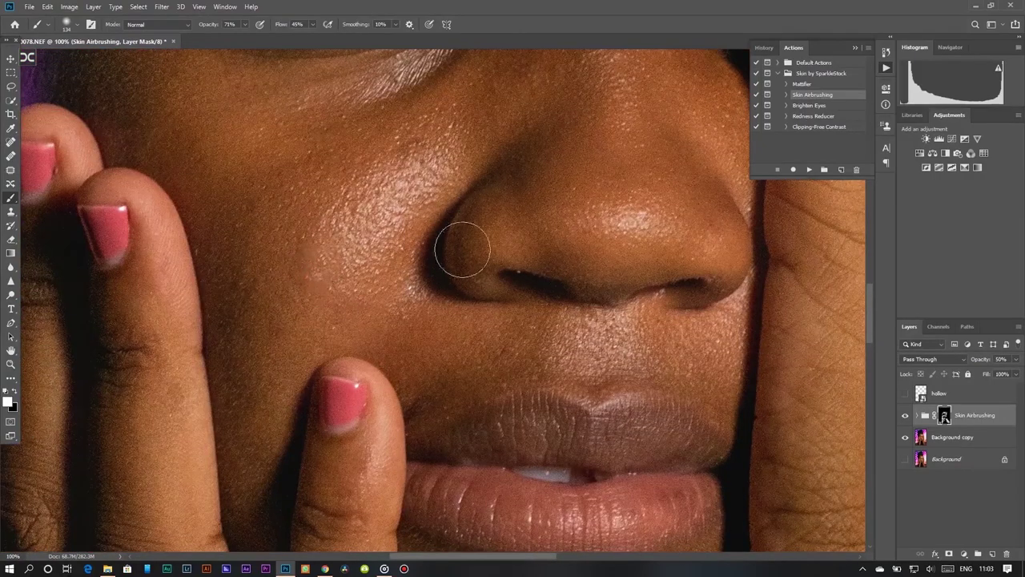
{"action": "scroll", "coordinate": [462, 251], "scroll_direction": "up", "scroll_amount": 6}
{"action": "scroll", "coordinate": [543, 291], "scroll_direction": "right", "scroll_amount": 4}
{"action": "scroll", "coordinate": [437, 230], "scroll_direction": "down", "scroll_amount": 3}
{"action": "scroll", "coordinate": [438, 229], "scroll_direction": "left", "scroll_amount": 3}
{"action": "scroll", "coordinate": [586, 270], "scroll_direction": "up", "scroll_amount": 1}
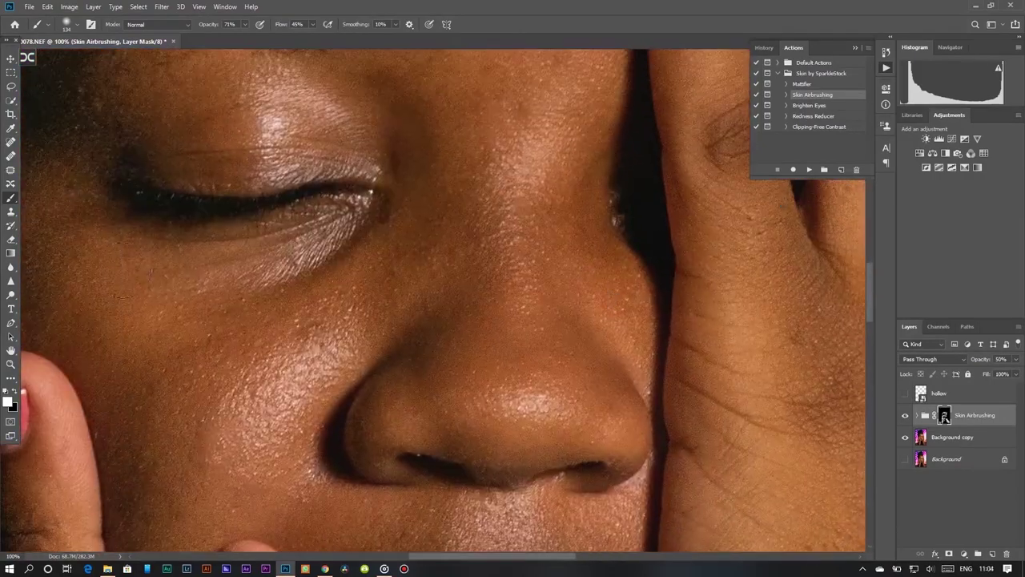
{"action": "scroll", "coordinate": [584, 246], "scroll_direction": "right", "scroll_amount": 1}
{"action": "scroll", "coordinate": [481, 280], "scroll_direction": "up", "scroll_amount": 2}
{"action": "scroll", "coordinate": [391, 294], "scroll_direction": "right", "scroll_amount": 3}
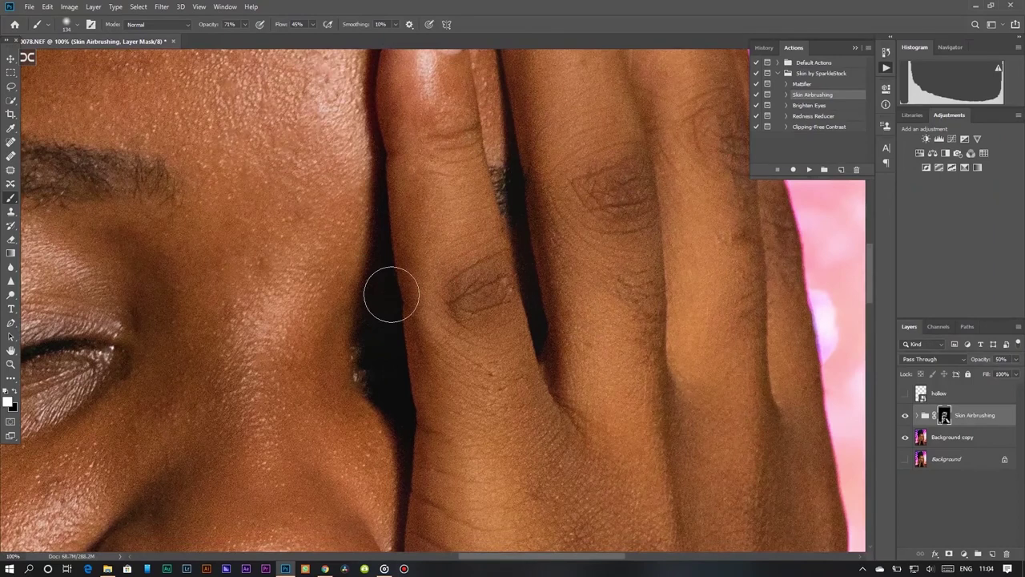
{"action": "scroll", "coordinate": [391, 294], "scroll_direction": "down", "scroll_amount": 3}
{"action": "scroll", "coordinate": [391, 294], "scroll_direction": "down", "scroll_amount": 2}
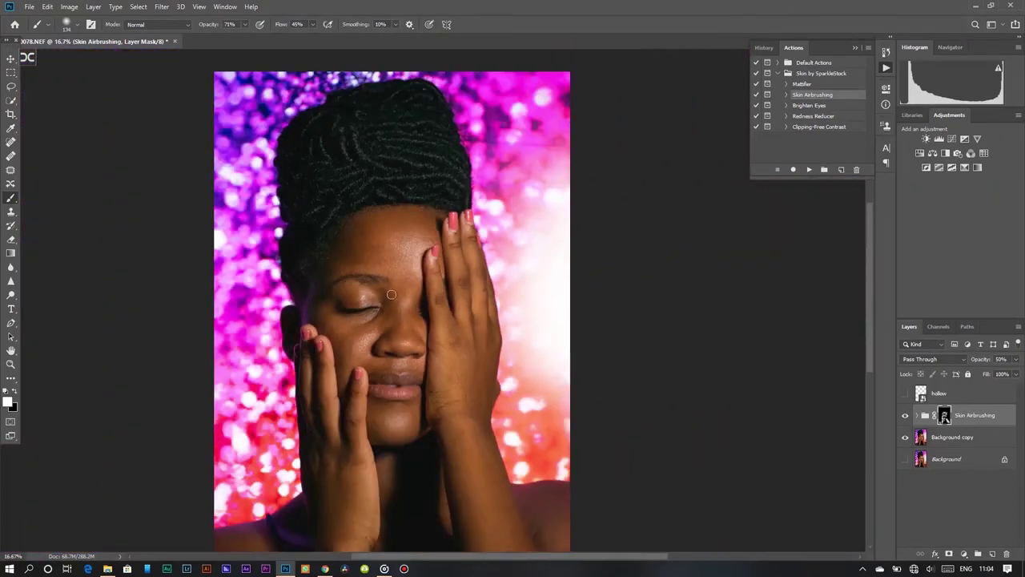
{"action": "left_click", "coordinate": [856, 48]}
Step: Add a new layer above Background copy and set a white brush to 21% flow, 218 px
{"action": "key", "text": "v"}
{"action": "left_click", "coordinate": [956, 437]}
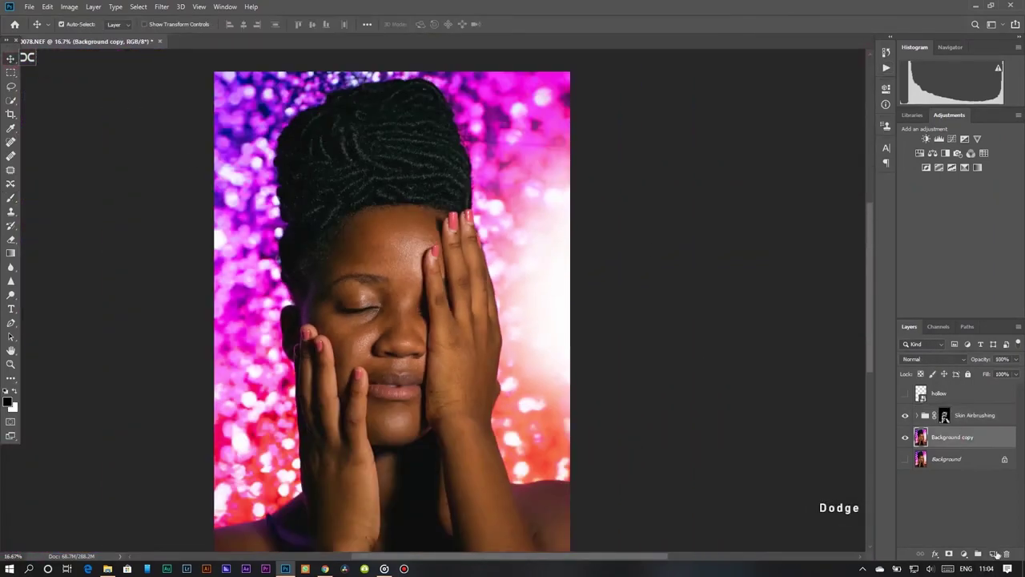
{"action": "left_click", "coordinate": [994, 554]}
{"action": "key", "text": "x"}
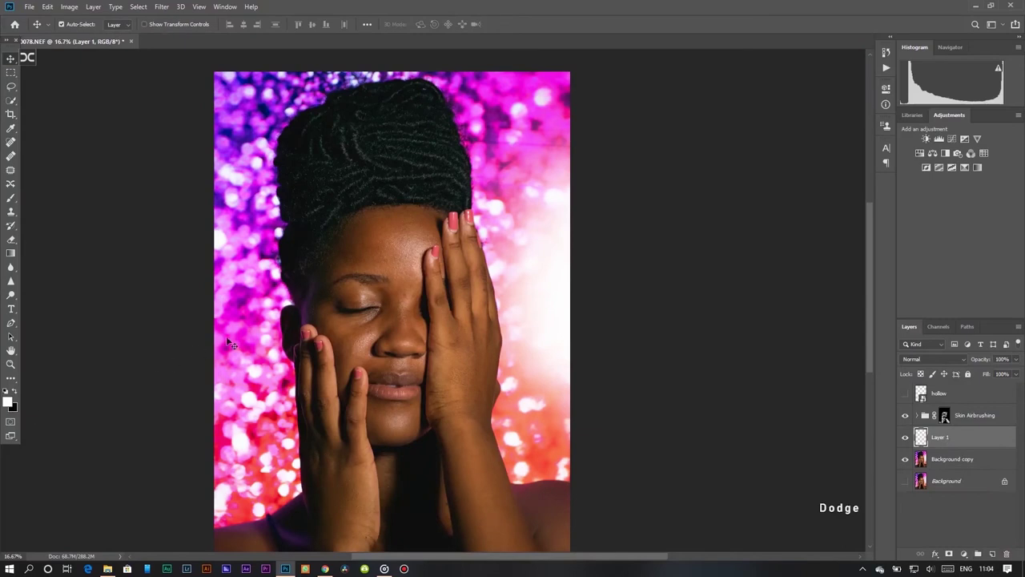
{"action": "key", "text": "b"}
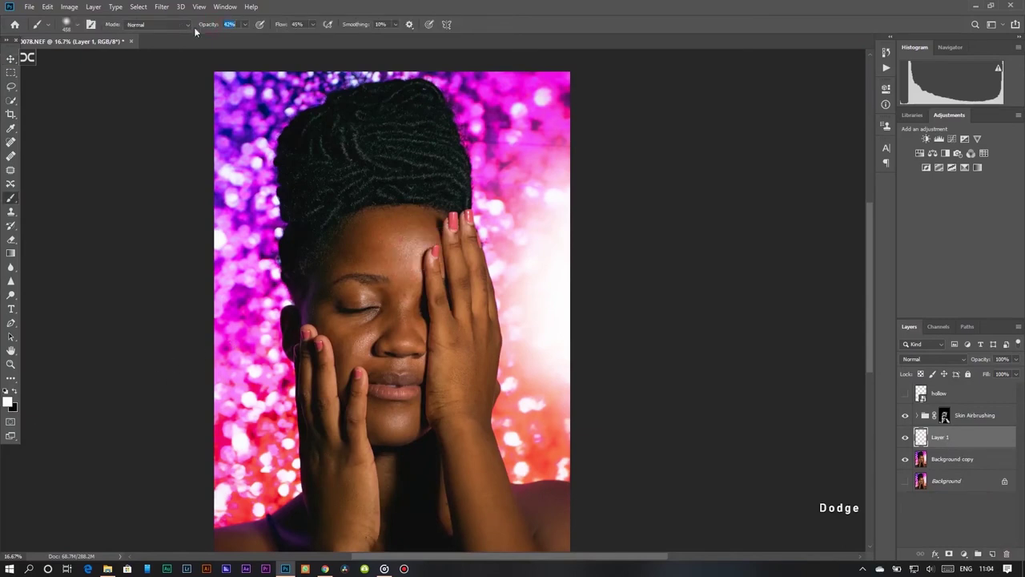
{"action": "left_click_drag", "start_coordinate": [281, 24], "coordinate": [262, 24]}
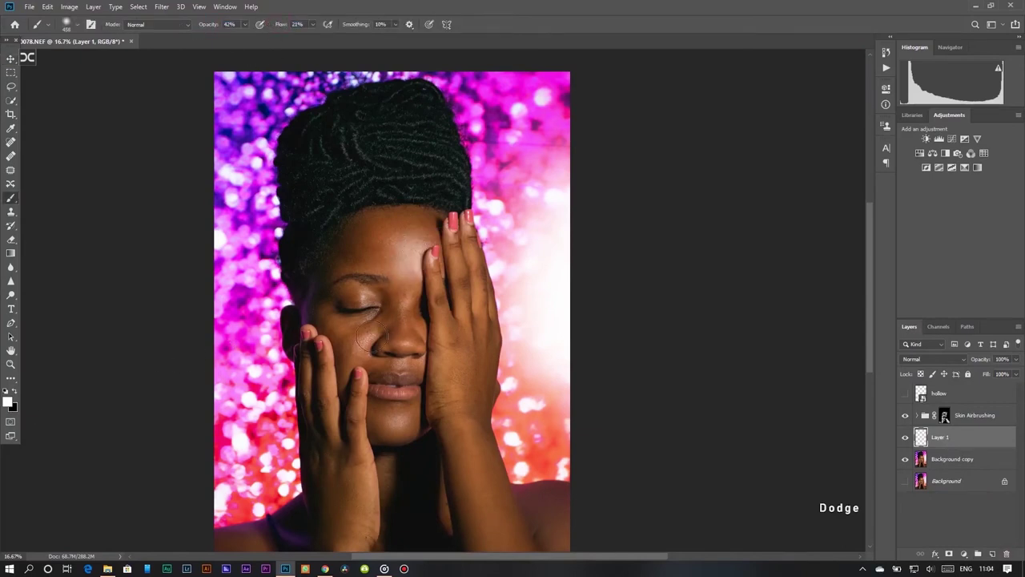
{"action": "left_click_drag", "start_coordinate": [372, 337], "coordinate": [356, 358]}
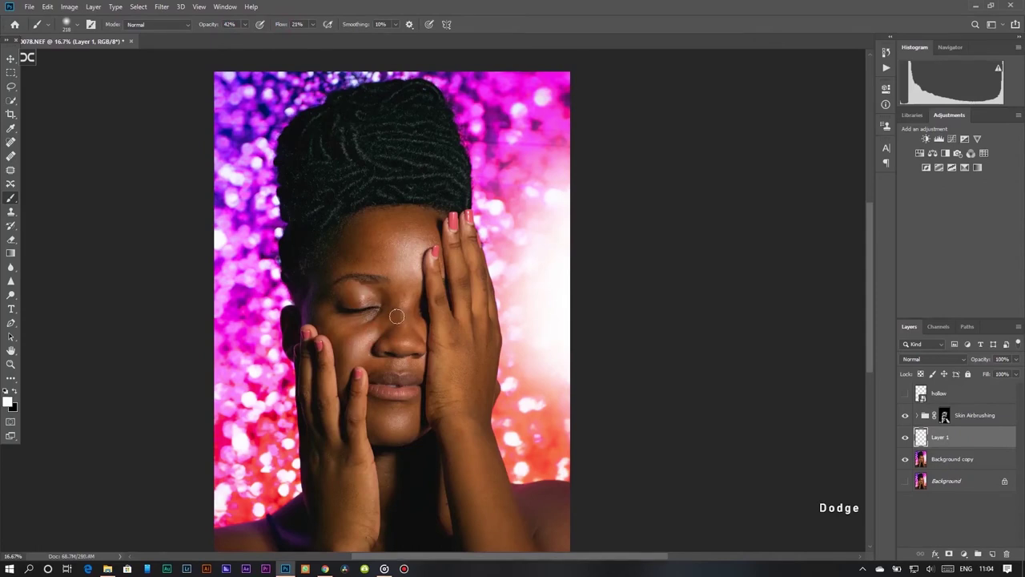
Step: Zoom in on the face and shrink the brush to 113 px
{"action": "key", "text": "ctrl+plus"}
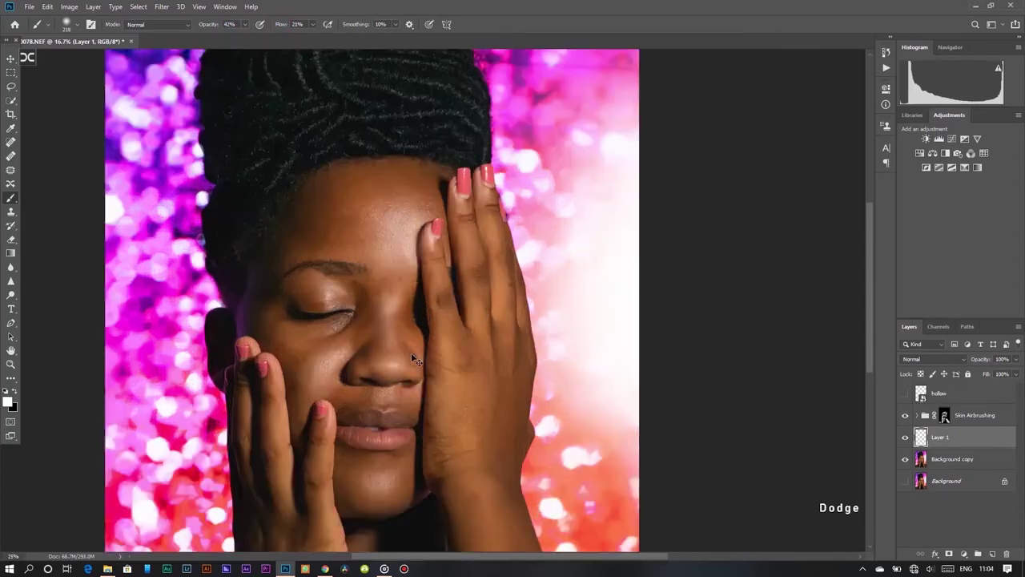
{"action": "key", "text": "ctrl+plus"}
{"action": "key", "text": "ctrl+plus"}
{"action": "key", "text": "ctrl+plus"}
{"action": "key", "text": "e"}
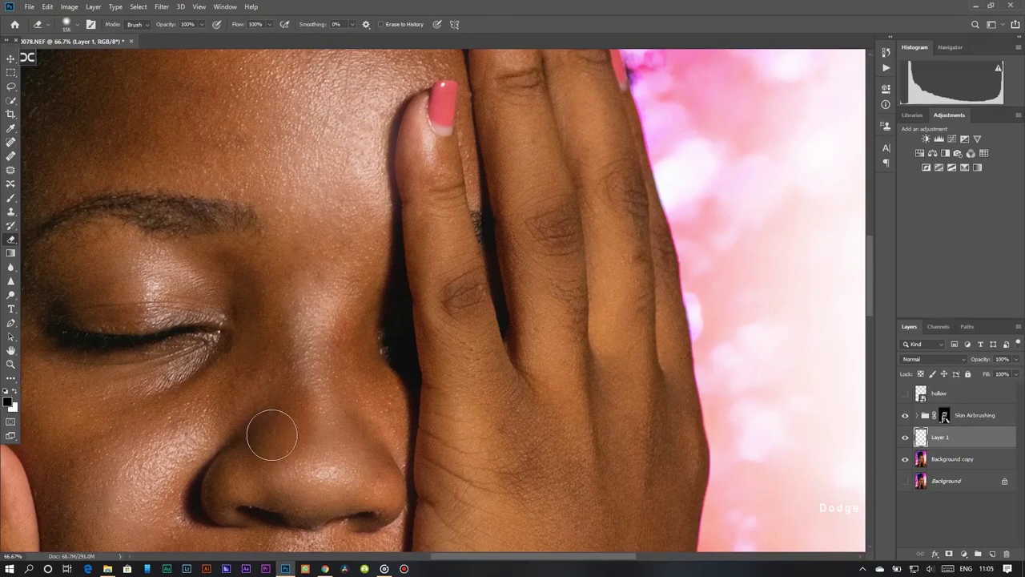
{"action": "key", "text": "b"}
{"action": "right_click", "coordinate": [294, 433]}
{"action": "key", "text": "super"}
{"action": "key", "text": "Escape"}
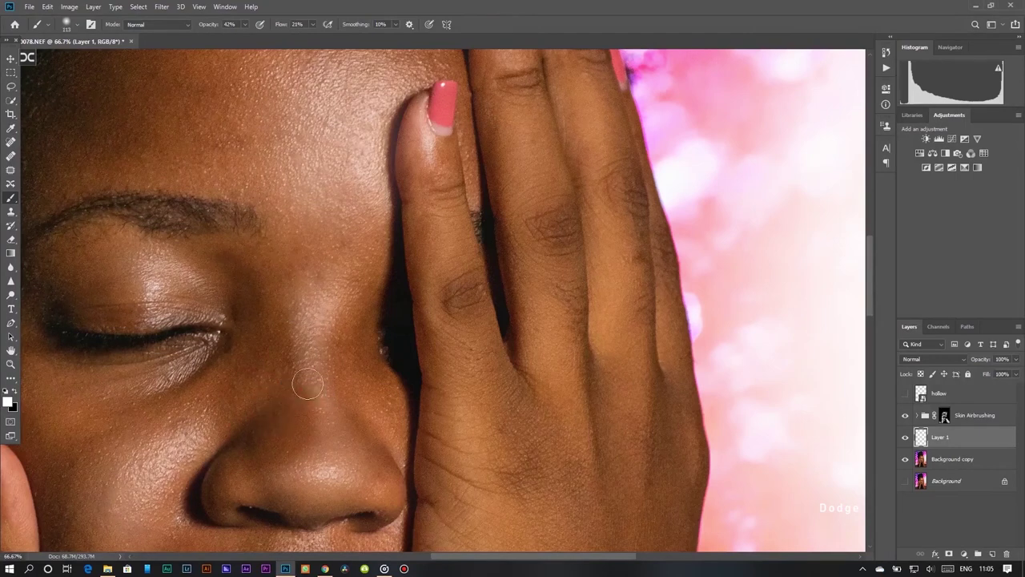
Step: Paint white over the chin and blend Layer 1 as Overlay
{"action": "left_click_drag", "start_coordinate": [361, 481], "coordinate": [391, 213]}
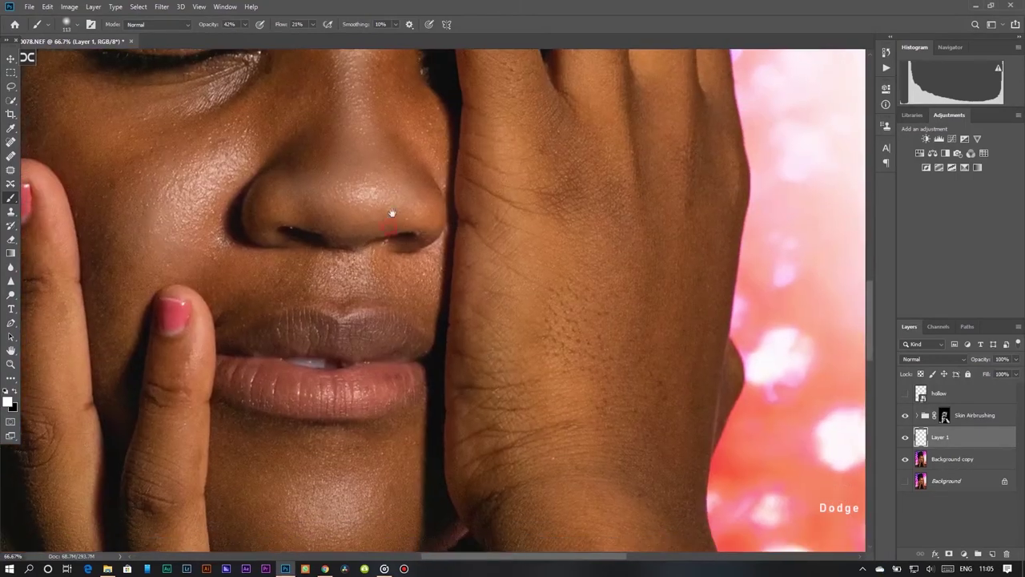
{"action": "left_click_drag", "start_coordinate": [392, 369], "coordinate": [393, 236]}
{"action": "mouse_move", "coordinate": [320, 377]}
{"action": "left_mouse_down"}
{"action": "mouse_move", "coordinate": [382, 380]}
{"action": "mouse_move", "coordinate": [284, 414]}
{"action": "mouse_move", "coordinate": [281, 369]}
{"action": "mouse_move", "coordinate": [304, 352]}
{"action": "mouse_move", "coordinate": [270, 416]}
{"action": "mouse_move", "coordinate": [390, 392]}
{"action": "left_mouse_up"}
{"action": "left_click_drag", "start_coordinate": [536, 309], "coordinate": [591, 336]}
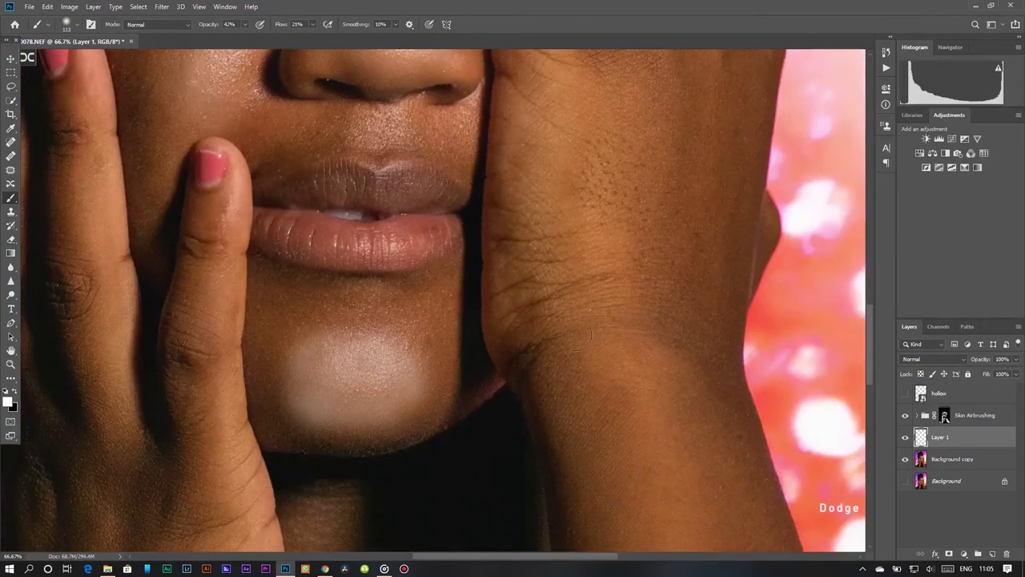
{"action": "left_click", "coordinate": [933, 359]}
{"action": "left_click", "coordinate": [922, 420]}
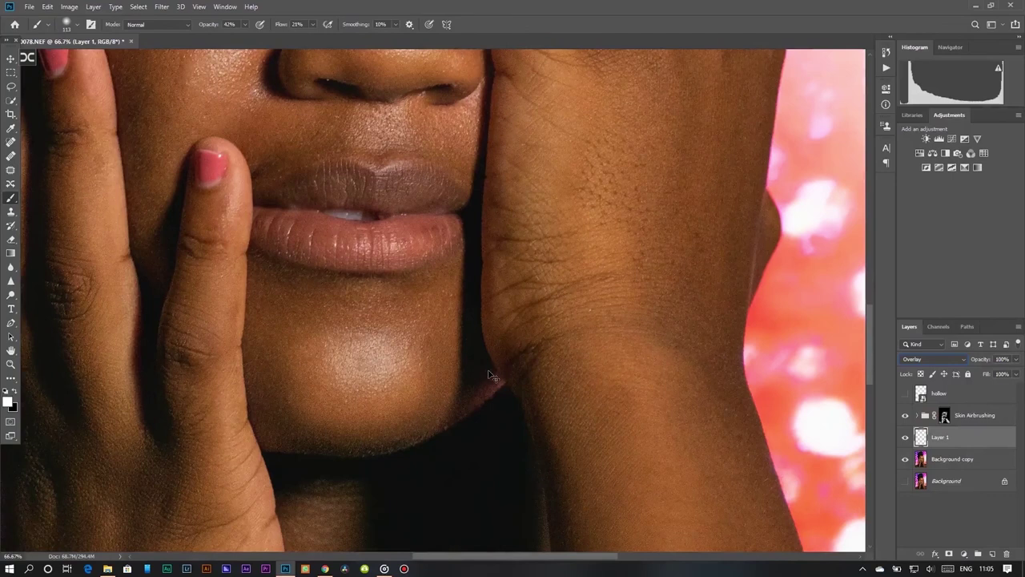
Step: Show the whole photo and toggle Layer 1 to compare before and after dodging
{"action": "key", "text": "ctrl+0"}
{"action": "left_click", "coordinate": [905, 438]}
{"action": "left_click", "coordinate": [905, 437]}
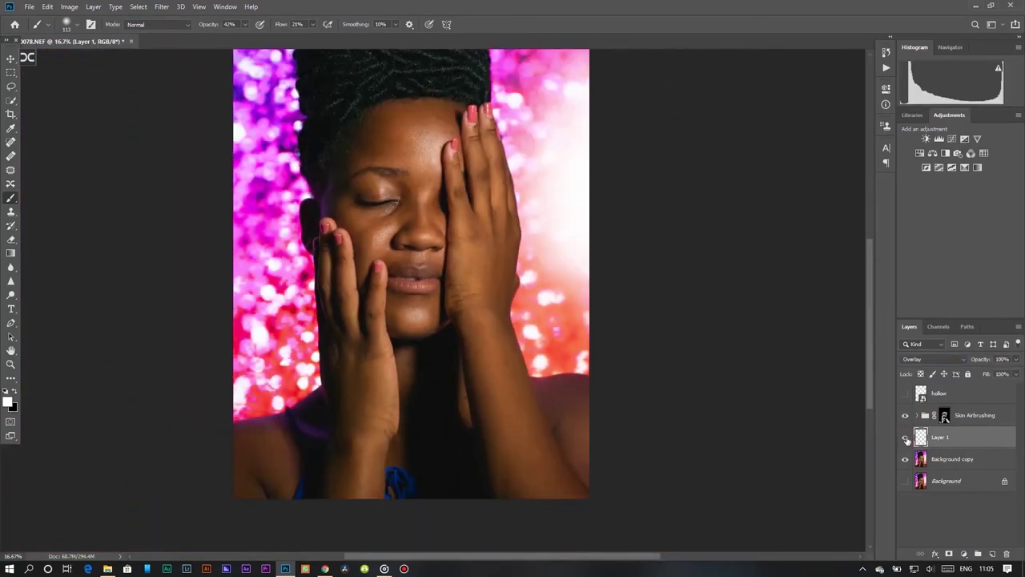
{"action": "key", "text": "e"}
{"action": "left_click", "coordinate": [47, 7]}
{"action": "left_click", "coordinate": [503, 5]}
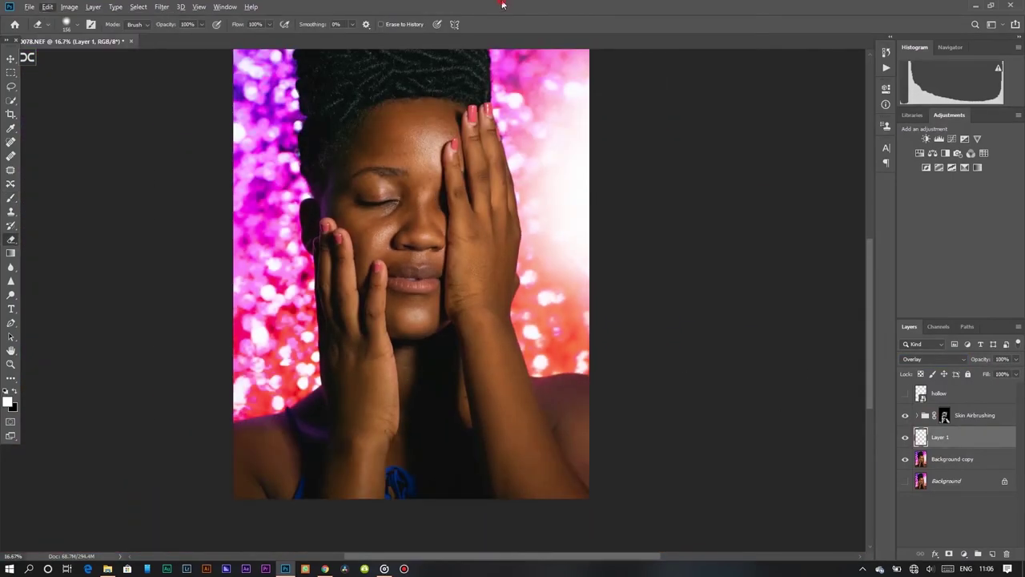
Step: Create a new burn layer, Layer 2, with black as the brush colour
{"action": "left_click", "coordinate": [993, 554]}
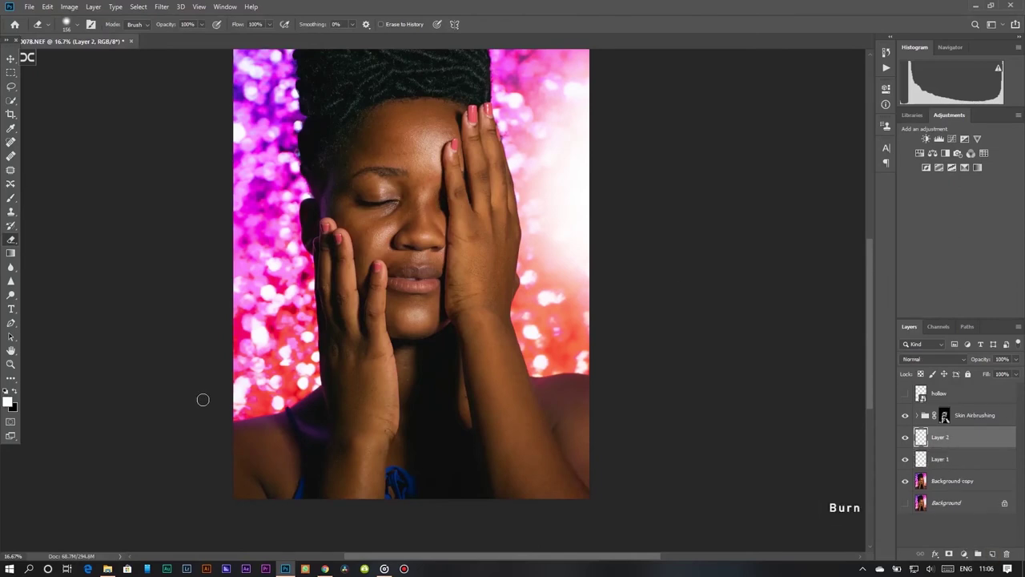
{"action": "left_click", "coordinate": [11, 197]}
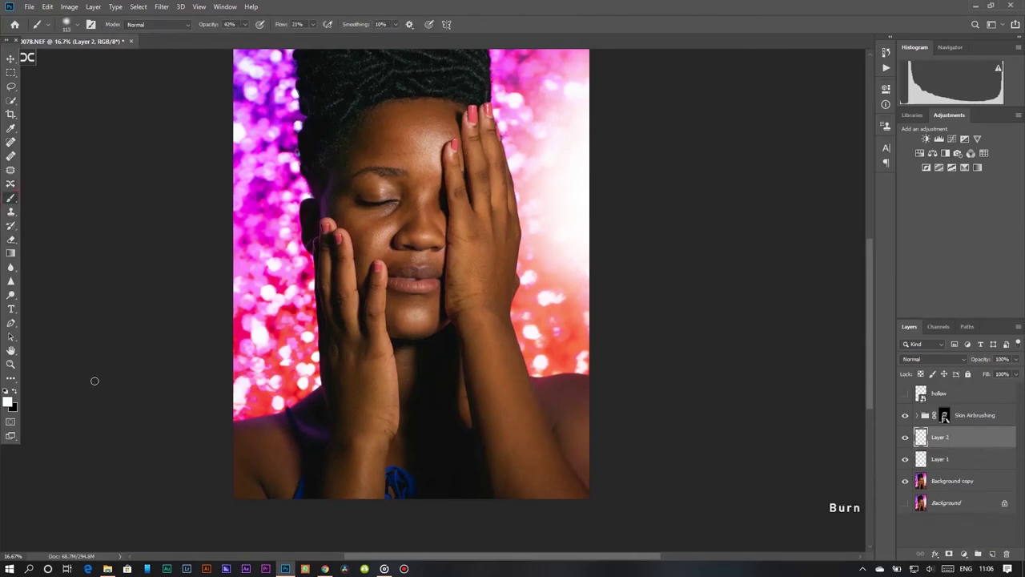
{"action": "key", "text": "x"}
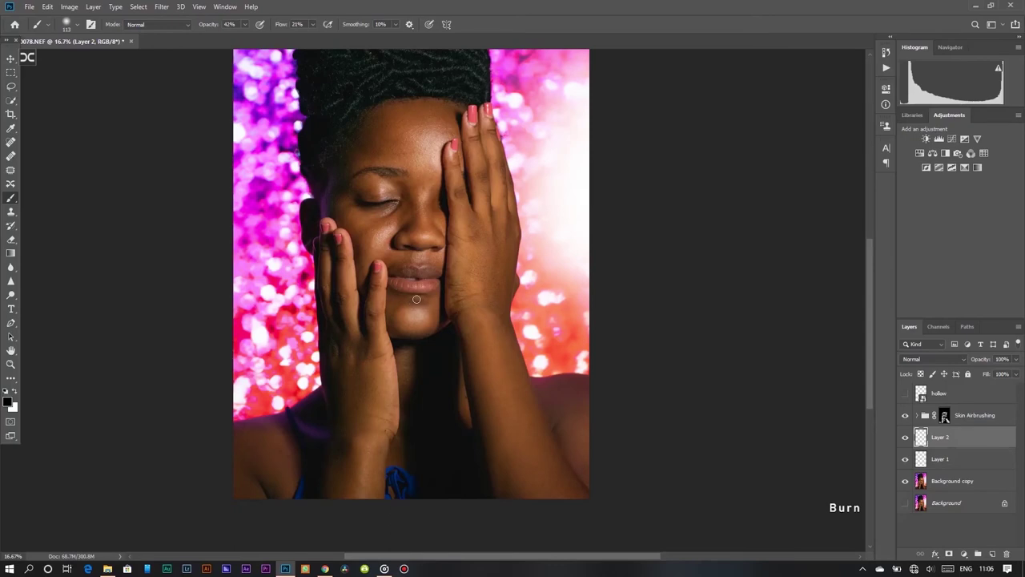
{"action": "scroll", "coordinate": [405, 308], "scroll_direction": "up", "scroll_amount": 2}
{"action": "key", "text": "alt+e"}
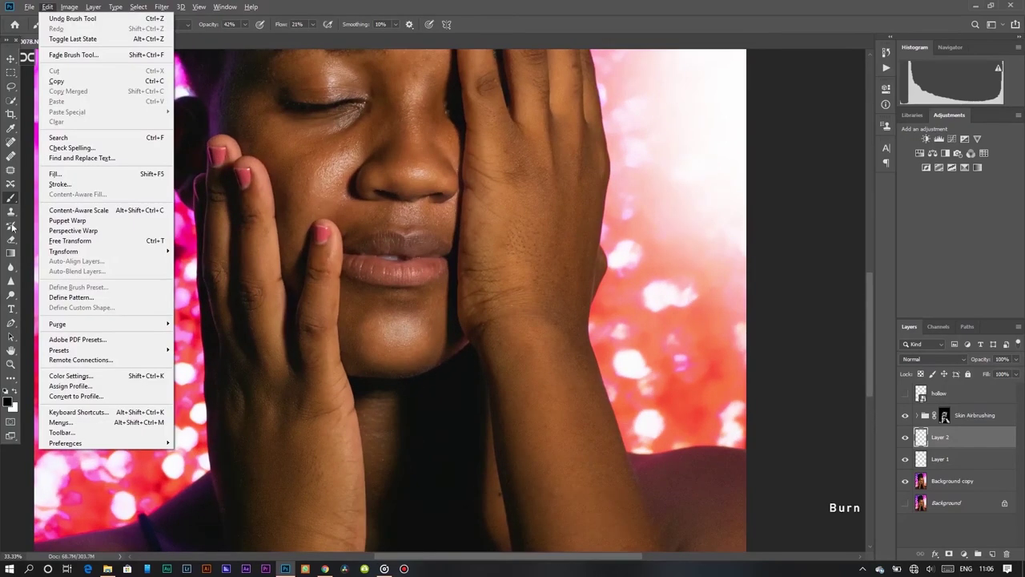
{"action": "key", "text": "Escape"}
{"action": "key", "text": "e"}
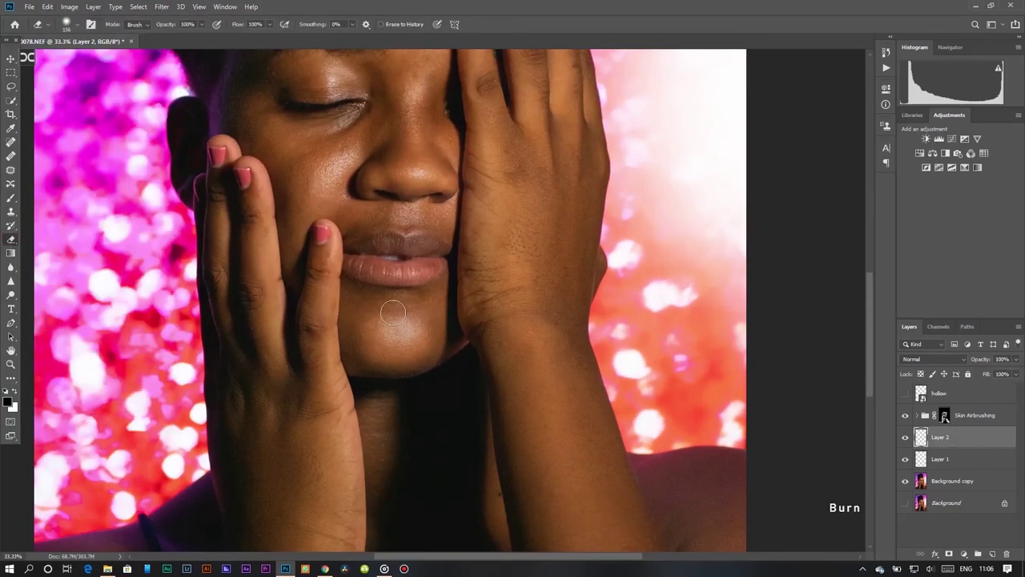
{"action": "left_click", "coordinate": [11, 198]}
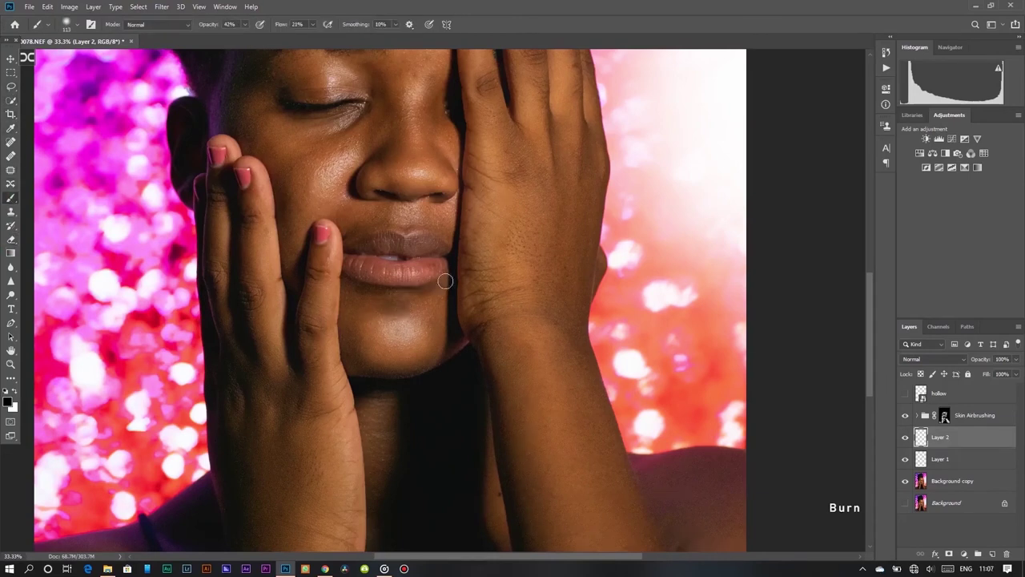
Step: Paint shadows on the face, blend Layer 2 as Soft Light, and lower opacity to 52%
{"action": "left_click_drag", "start_coordinate": [446, 286], "coordinate": [407, 399]}
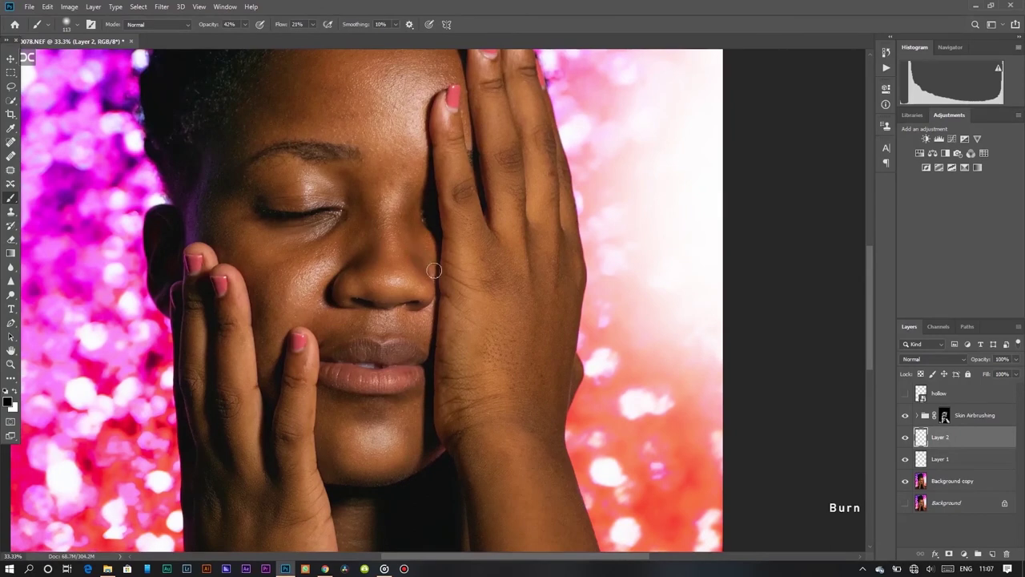
{"action": "left_click_drag", "start_coordinate": [401, 208], "coordinate": [389, 274]}
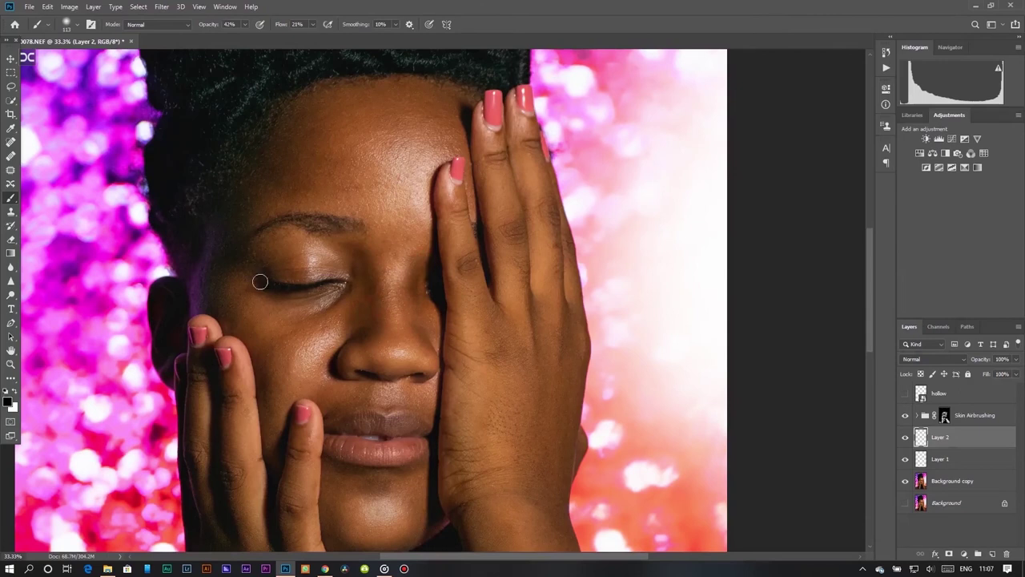
{"action": "mouse_move", "coordinate": [322, 289]}
{"action": "left_mouse_down"}
{"action": "mouse_move", "coordinate": [318, 327]}
{"action": "mouse_move", "coordinate": [340, 187]}
{"action": "left_mouse_up"}
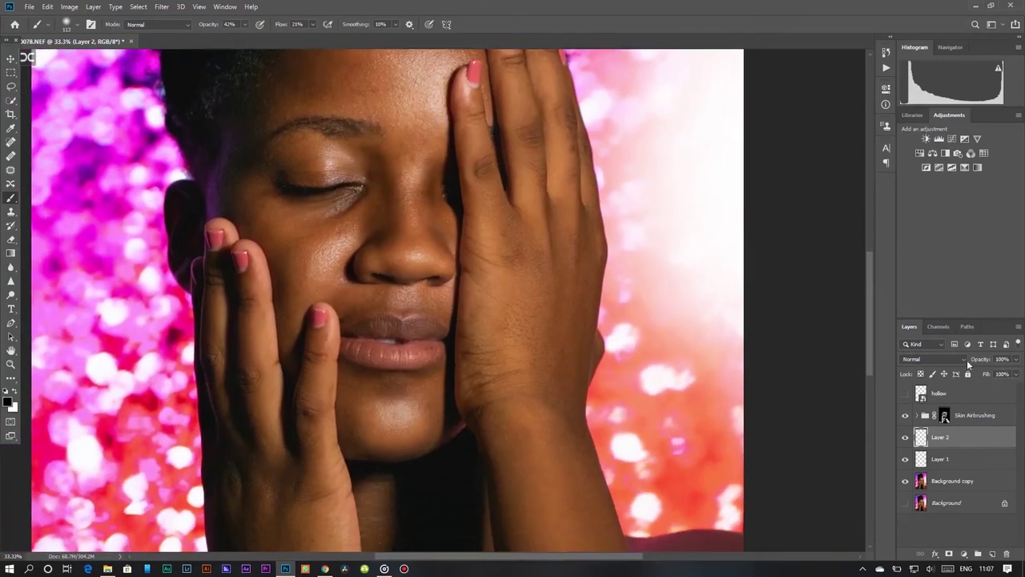
{"action": "left_click", "coordinate": [936, 359]}
{"action": "left_click", "coordinate": [933, 431]}
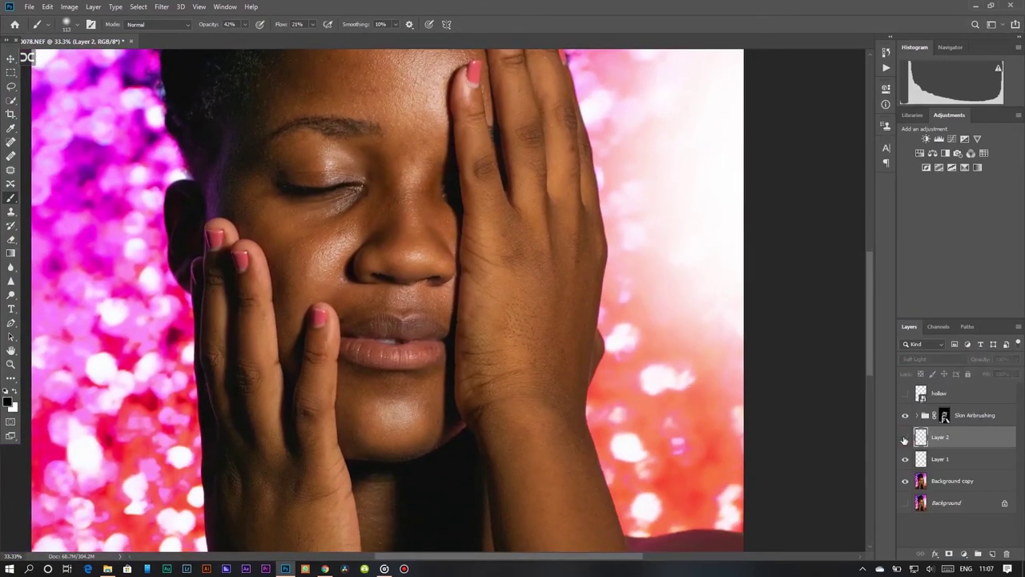
{"action": "left_click_drag", "start_coordinate": [982, 361], "coordinate": [953, 372]}
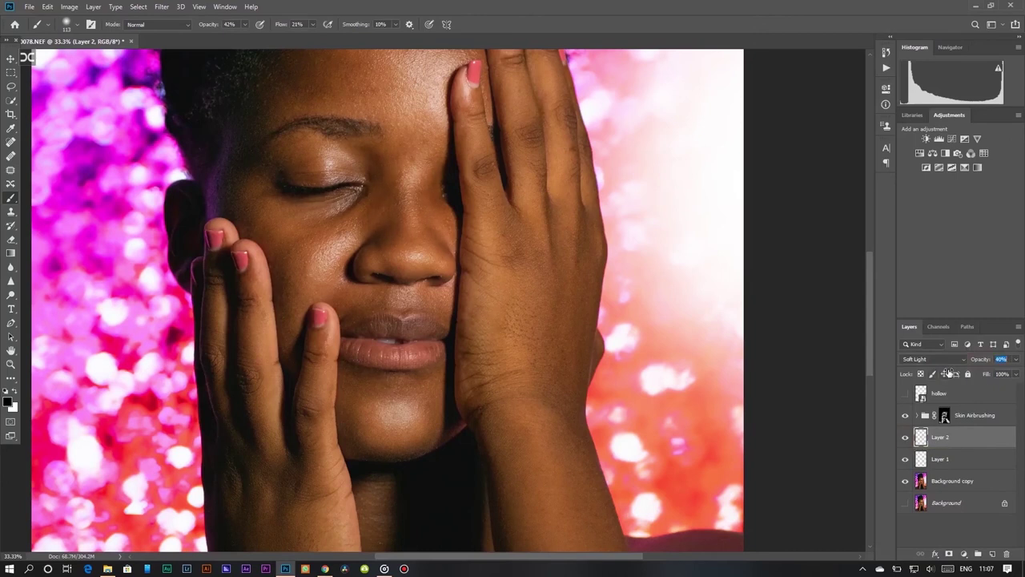
{"action": "key", "text": "ctrl+0"}
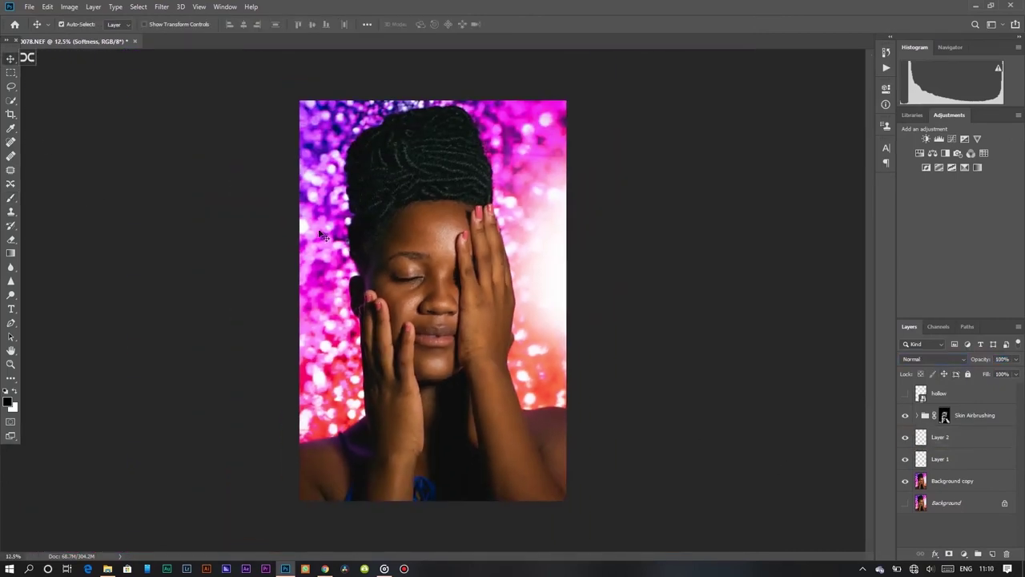
Step: Fit the whole photo in view and add a Curves adjustment layer above the hollow layer
{"action": "scroll", "coordinate": [370, 256], "scroll_direction": "up", "scroll_amount": 1}
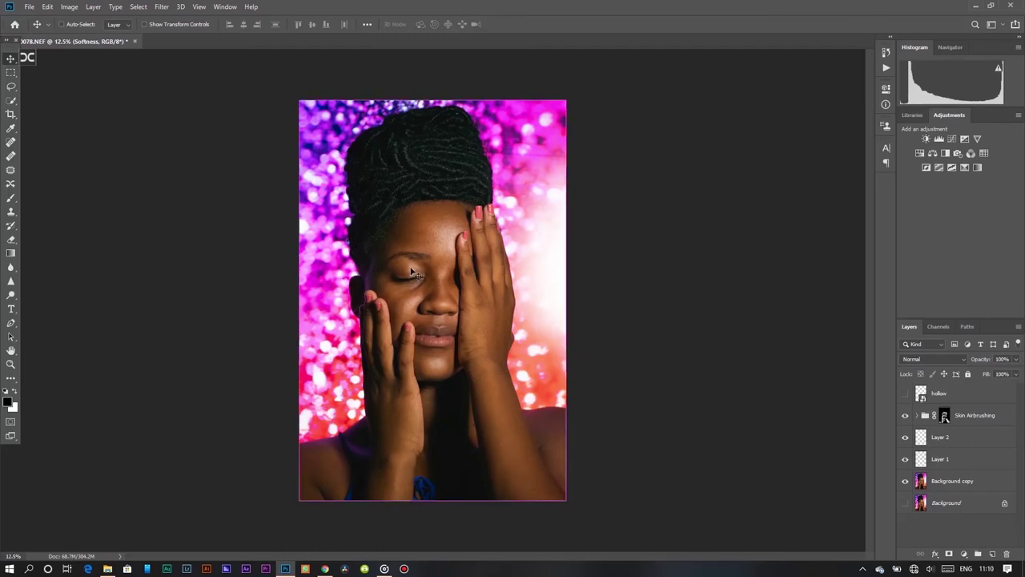
{"action": "scroll", "coordinate": [393, 264], "scroll_direction": "up", "scroll_amount": 2}
{"action": "scroll", "coordinate": [408, 271], "scroll_direction": "up", "scroll_amount": 1}
{"action": "scroll", "coordinate": [415, 272], "scroll_direction": "down", "scroll_amount": 3}
{"action": "key", "text": "ctrl+0"}
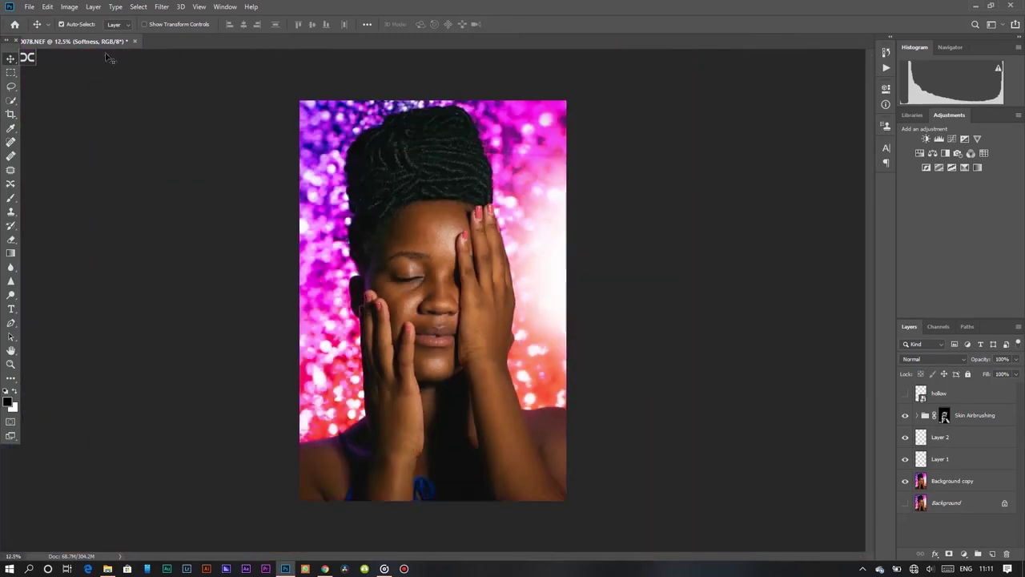
{"action": "left_click", "coordinate": [968, 536]}
{"action": "left_click", "coordinate": [939, 138]}
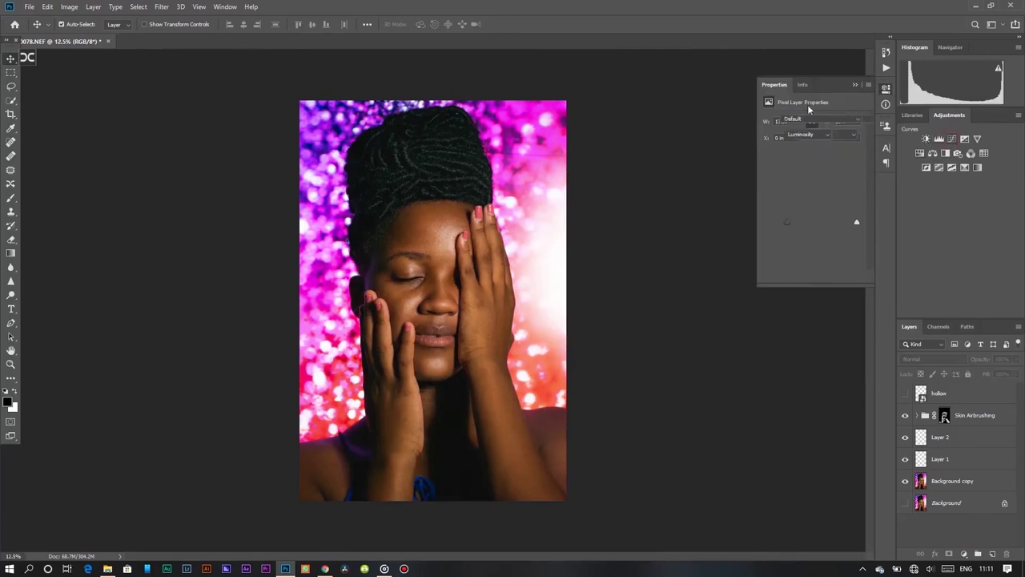
Step: Reshape the RGB curve with shadow and highlight points to brighten, then switch to the Red channel
{"action": "left_click_drag", "start_coordinate": [812, 188], "coordinate": [814, 188]}
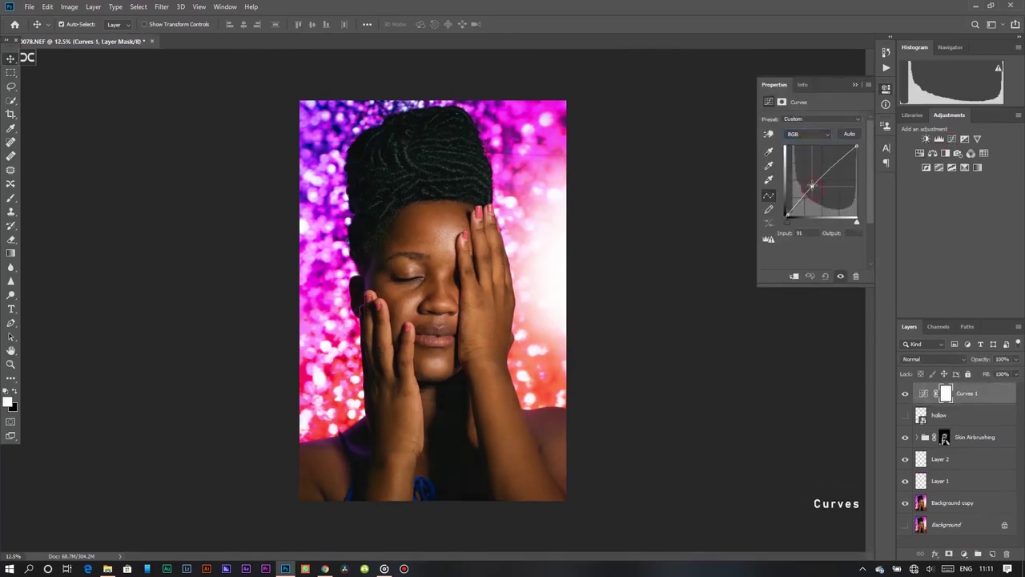
{"action": "left_click", "coordinate": [788, 214]}
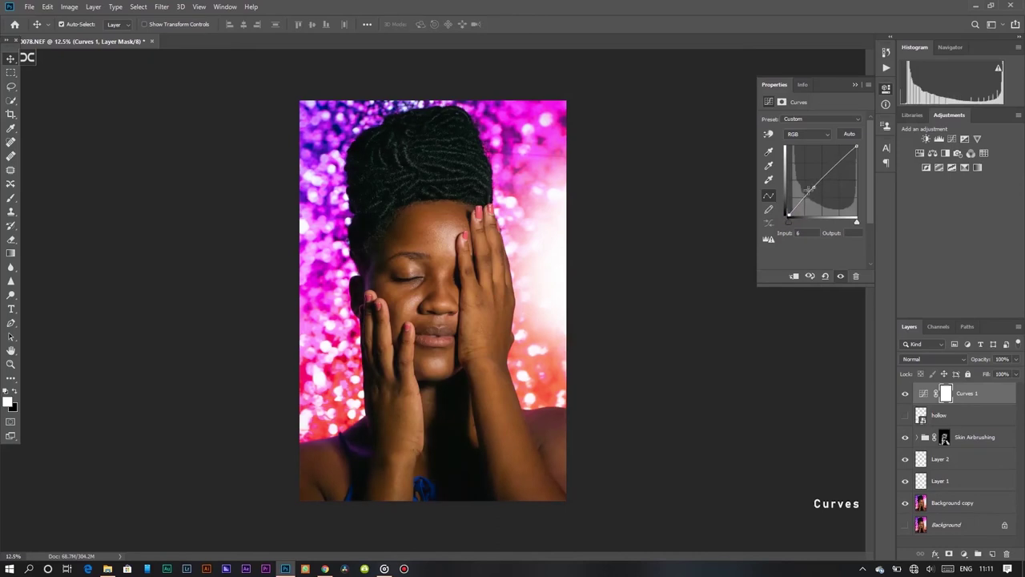
{"action": "left_click_drag", "start_coordinate": [814, 187], "coordinate": [801, 197]}
{"action": "left_click", "coordinate": [835, 164]}
{"action": "left_click_drag", "start_coordinate": [835, 164], "coordinate": [838, 167]}
{"action": "left_click_drag", "start_coordinate": [801, 197], "coordinate": [805, 195]}
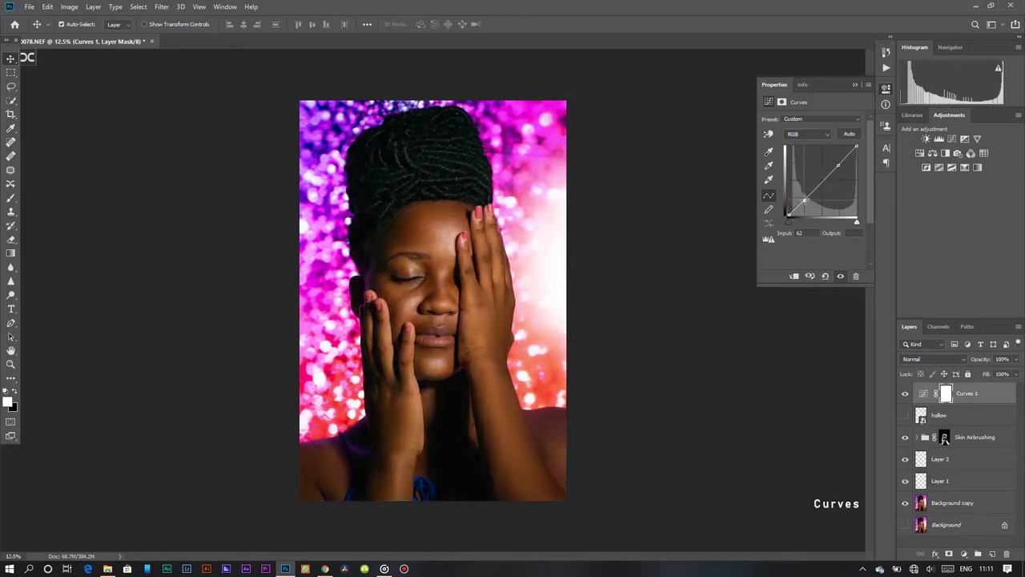
{"action": "left_click", "coordinate": [808, 134]}
{"action": "left_click", "coordinate": [801, 146]}
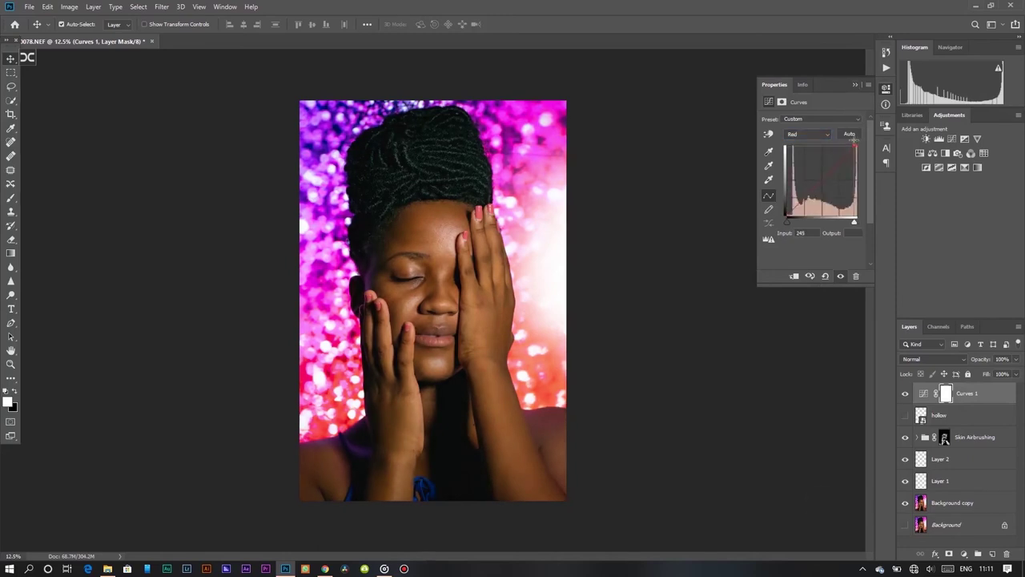
Step: Add a Hue/Saturation layer targeting the skin Reds, raising lightness to +2 and lowering hue slightly
{"action": "left_click", "coordinate": [854, 84]}
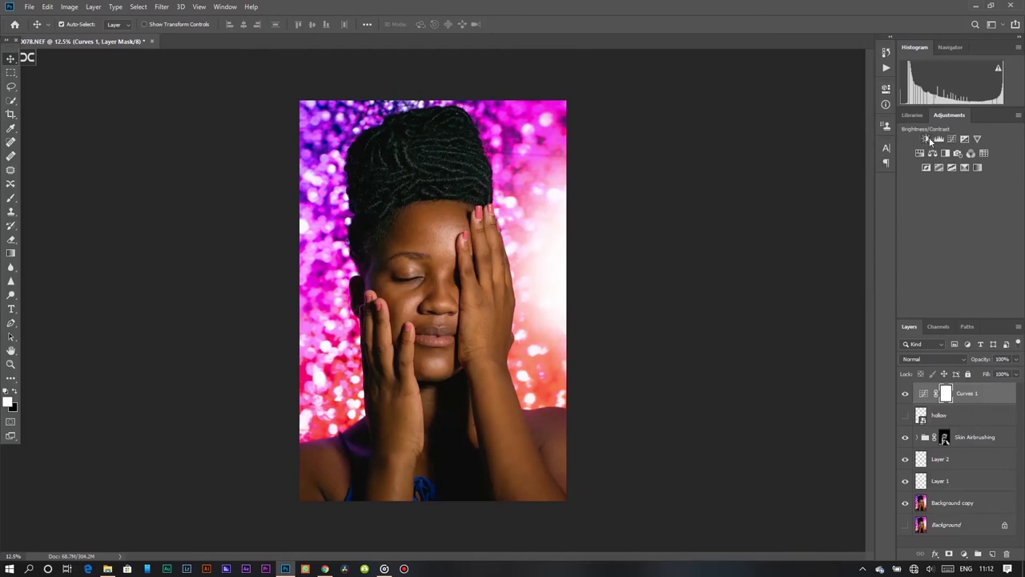
{"action": "left_click", "coordinate": [919, 152]}
{"action": "left_click", "coordinate": [769, 134]}
{"action": "left_click", "coordinate": [435, 240]}
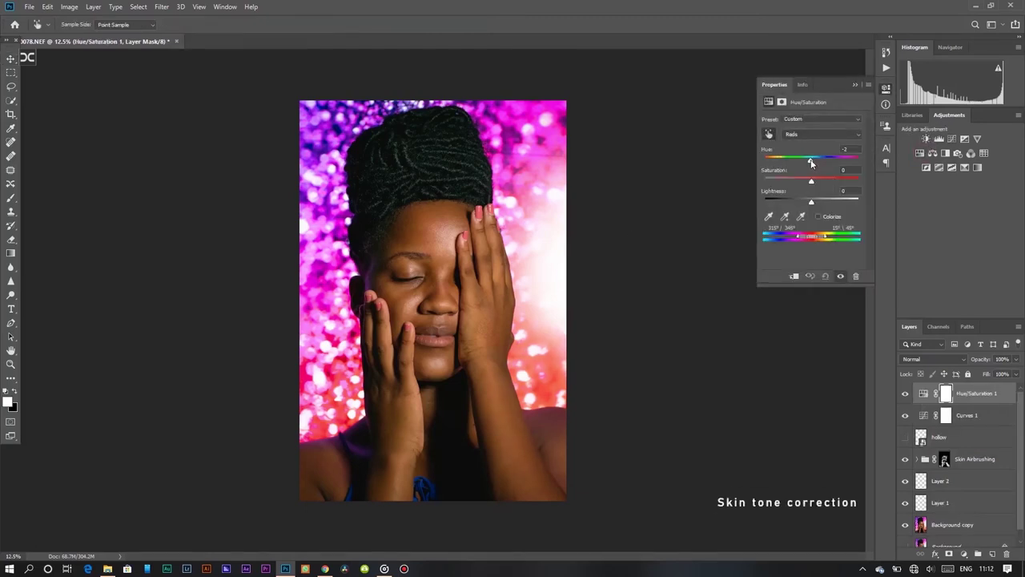
{"action": "key", "text": "ctrl+plus"}
{"action": "key", "text": "ctrl+plus"}
{"action": "key", "text": "ctrl+plus"}
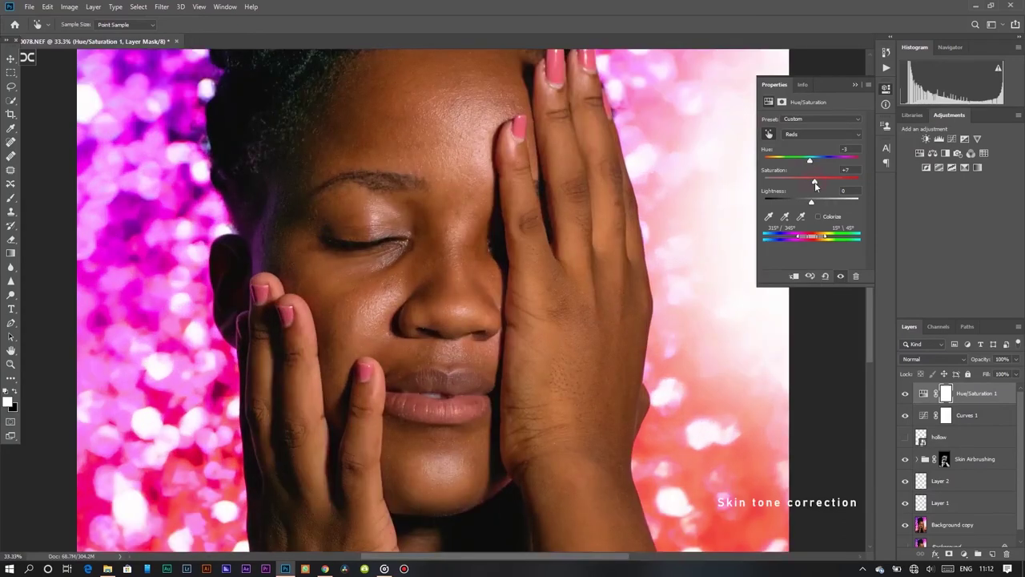
{"action": "left_click_drag", "start_coordinate": [811, 202], "coordinate": [812, 202]}
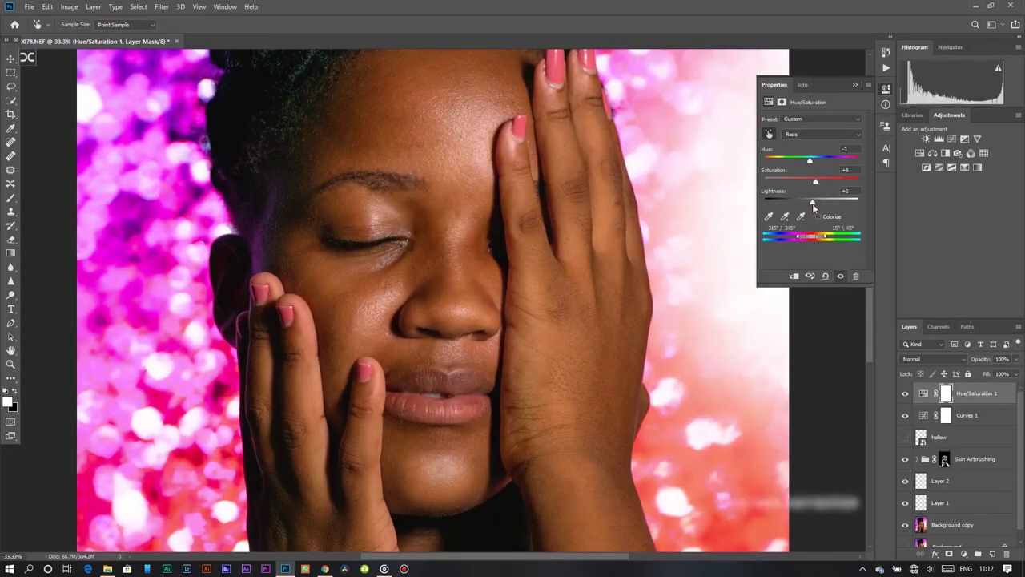
{"action": "left_click_drag", "start_coordinate": [810, 163], "coordinate": [809, 165]}
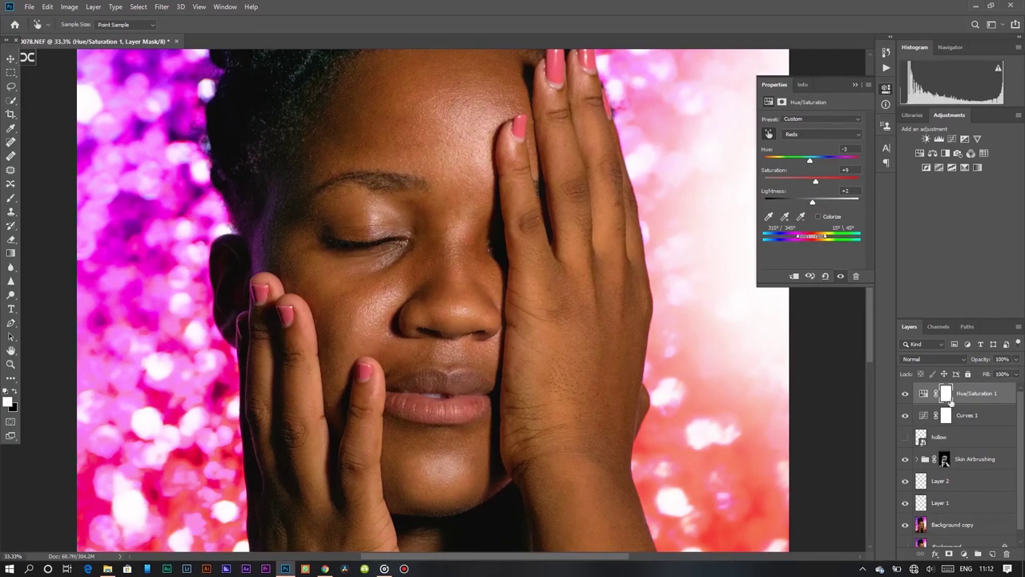
Step: Add a second Hue/Saturation layer shifting the skin Reds hue to about -16
{"action": "left_click", "coordinate": [920, 153]}
{"action": "left_click", "coordinate": [768, 134]}
{"action": "left_click_drag", "start_coordinate": [811, 160], "coordinate": [815, 181]}
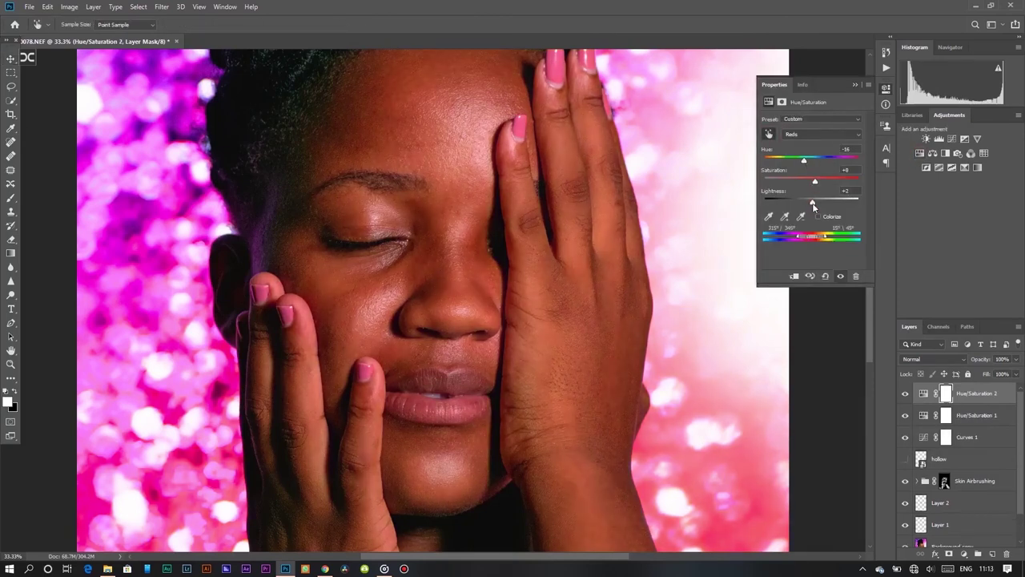
Step: Invert the Hue/Saturation 2 mask to black and brush the pink shift onto the fingernails
{"action": "left_click", "coordinate": [855, 84]}
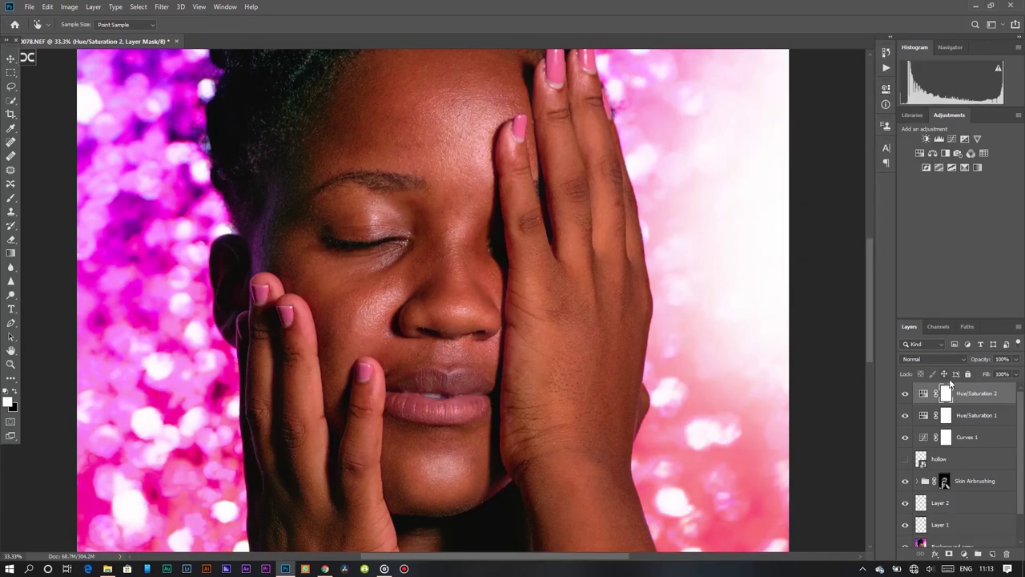
{"action": "key", "text": "ctrl+i"}
{"action": "key", "text": "b"}
{"action": "key", "text": "ctrl+plus"}
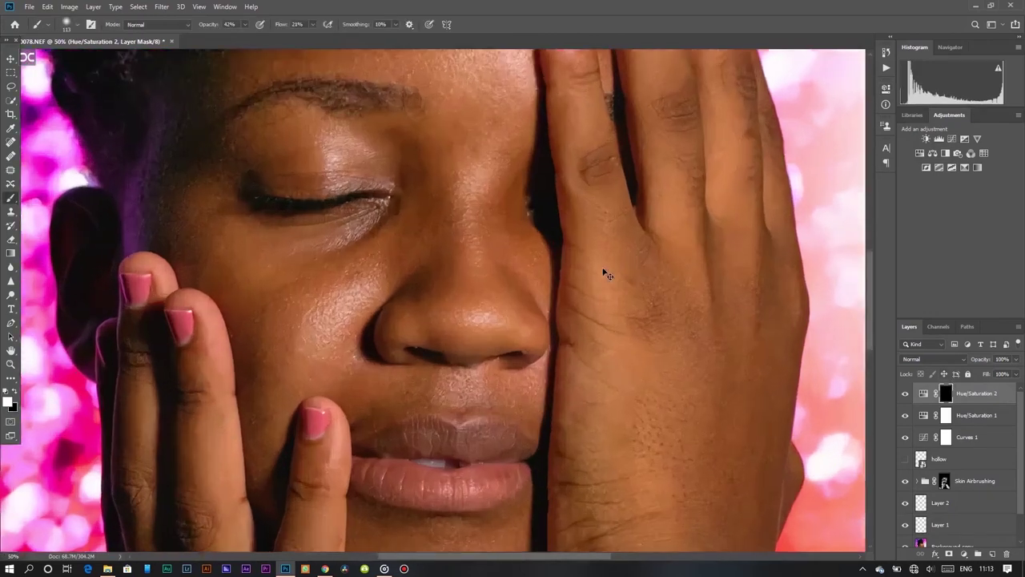
{"action": "left_click_drag", "start_coordinate": [573, 218], "coordinate": [585, 214]}
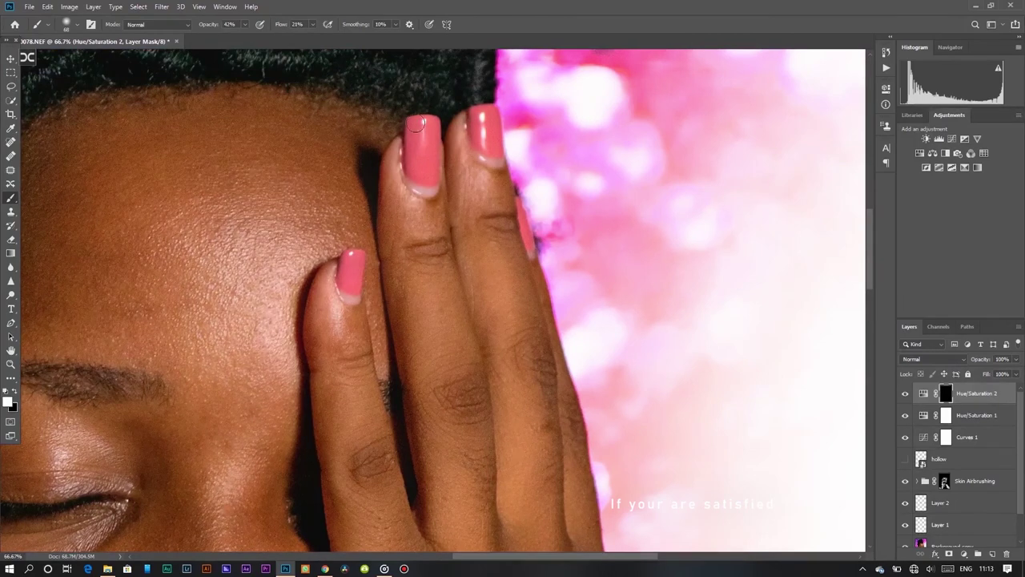
{"action": "mouse_move", "coordinate": [417, 123]}
{"action": "left_mouse_down"}
{"action": "mouse_move", "coordinate": [430, 160]}
{"action": "mouse_move", "coordinate": [470, 117]}
{"action": "left_mouse_up"}
{"action": "key", "text": "ctrl+minus"}
{"action": "key", "text": "ctrl+minus"}
{"action": "key", "text": "ctrl+minus"}
{"action": "key", "text": "ctrl+minus"}
{"action": "key", "text": "ctrl+minus"}
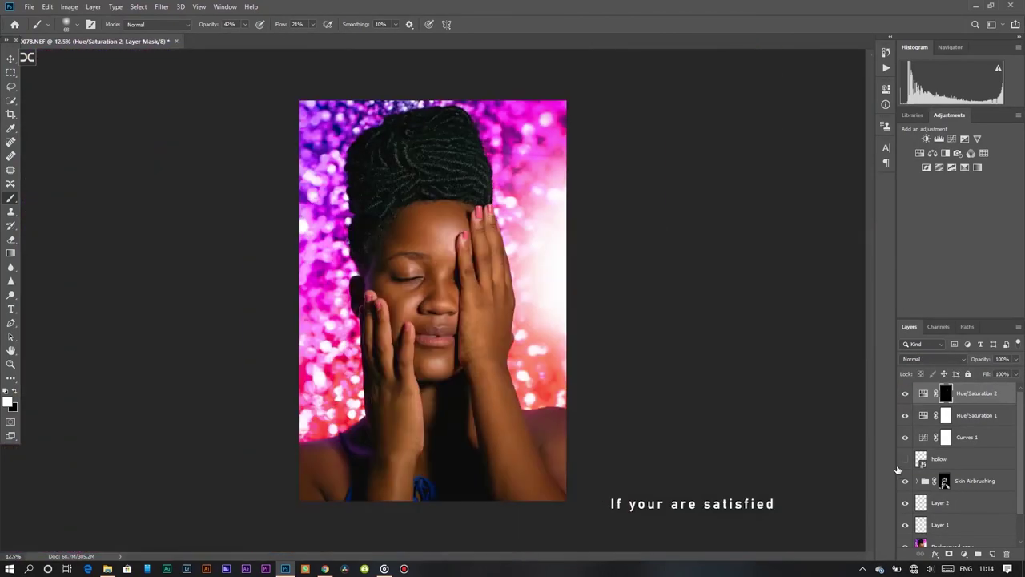
Step: Add an Exposure layer at -0.23 and group the retouch layers into Group 1, comparing before/after
{"action": "left_click", "coordinate": [963, 140]}
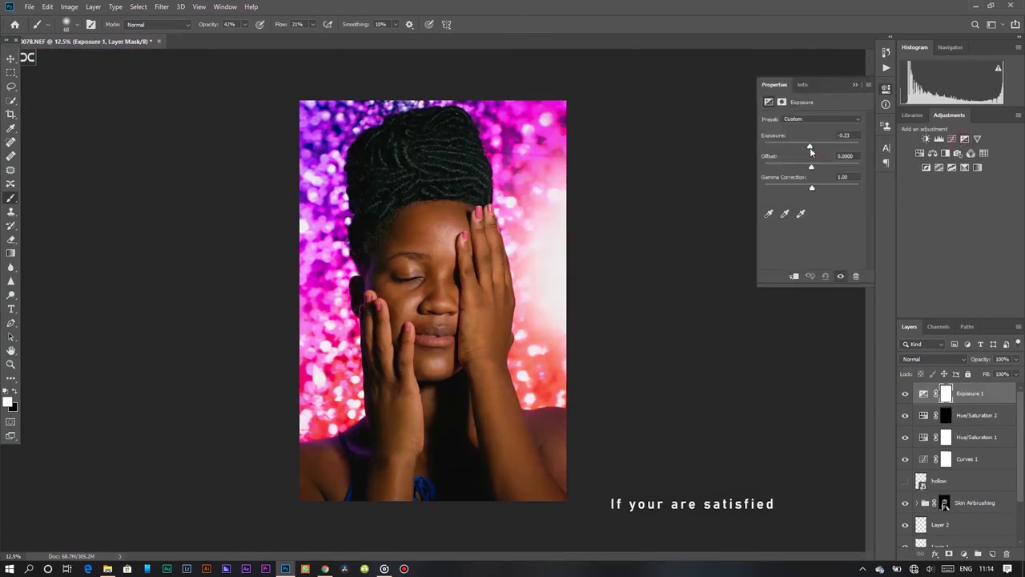
{"action": "left_click", "coordinate": [859, 87]}
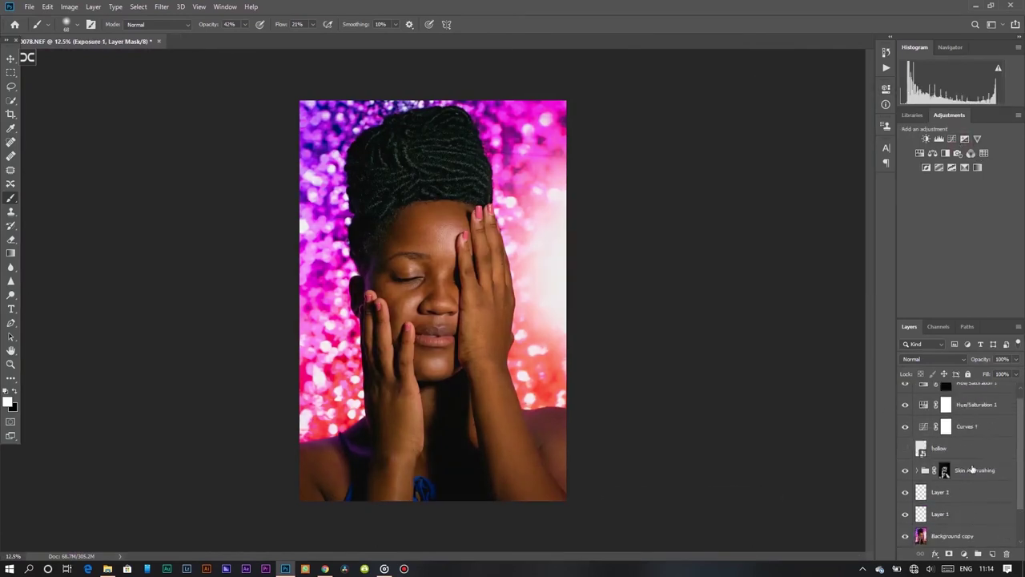
{"action": "left_click", "coordinate": [970, 393]}
{"action": "left_click", "coordinate": [924, 440], "text": "shift"}
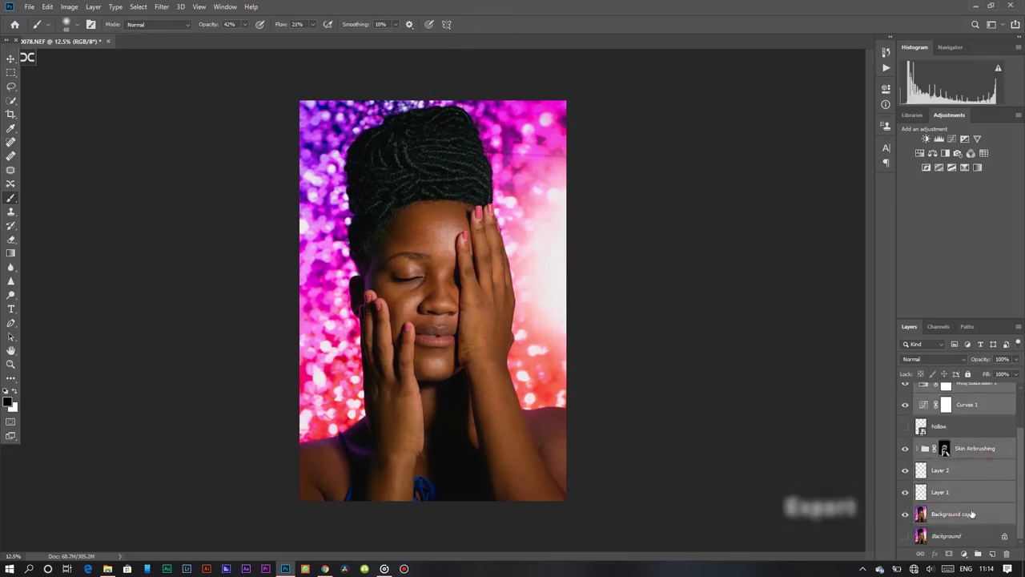
{"action": "key", "text": "ctrl+g"}
{"action": "left_click", "coordinate": [905, 391]}
{"action": "left_click", "coordinate": [905, 391]}
{"action": "left_click", "coordinate": [905, 391]}
{"action": "left_click", "coordinate": [906, 391]}
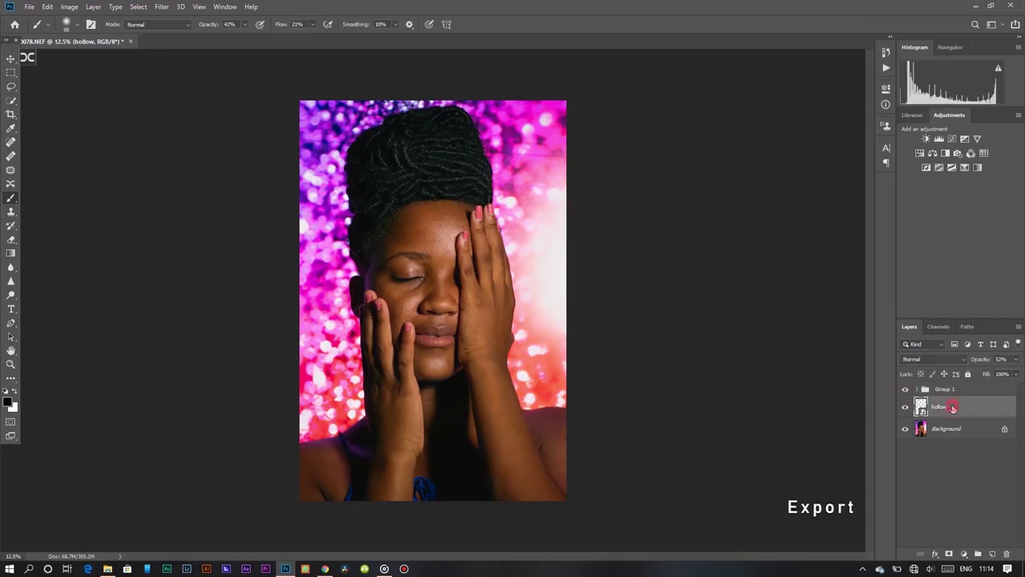
Step: Move the hollow layer above Group 1 and shift it upward on the canvas
{"action": "left_click_drag", "start_coordinate": [947, 406], "coordinate": [939, 395]}
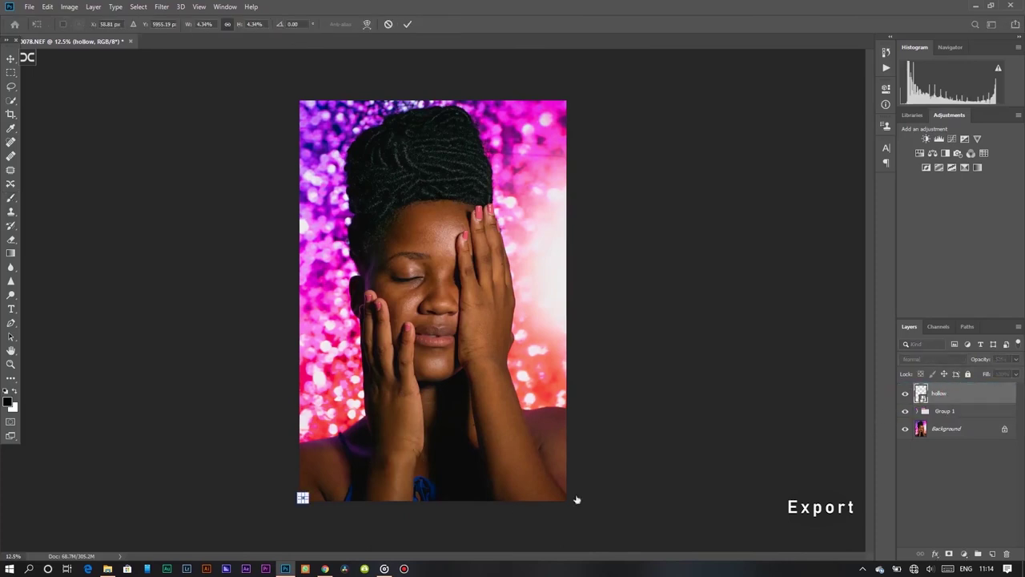
{"action": "left_click", "coordinate": [11, 58]}
{"action": "left_click_drag", "start_coordinate": [303, 461], "coordinate": [302, 151]}
Step: Save the retouched document as a PSD
{"action": "left_click", "coordinate": [31, 7]}
{"action": "left_click", "coordinate": [44, 126]}
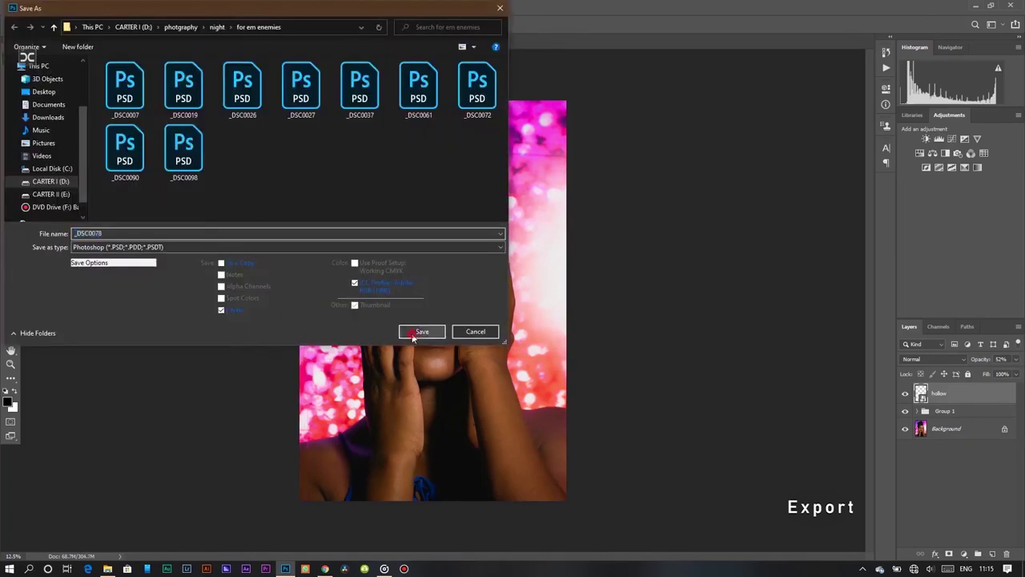
{"action": "left_click", "coordinate": [409, 334]}
Step: Export the image as JPG at 76% quality with Copyright and Contact Info metadata
{"action": "left_click", "coordinate": [31, 6]}
{"action": "left_click", "coordinate": [201, 161]}
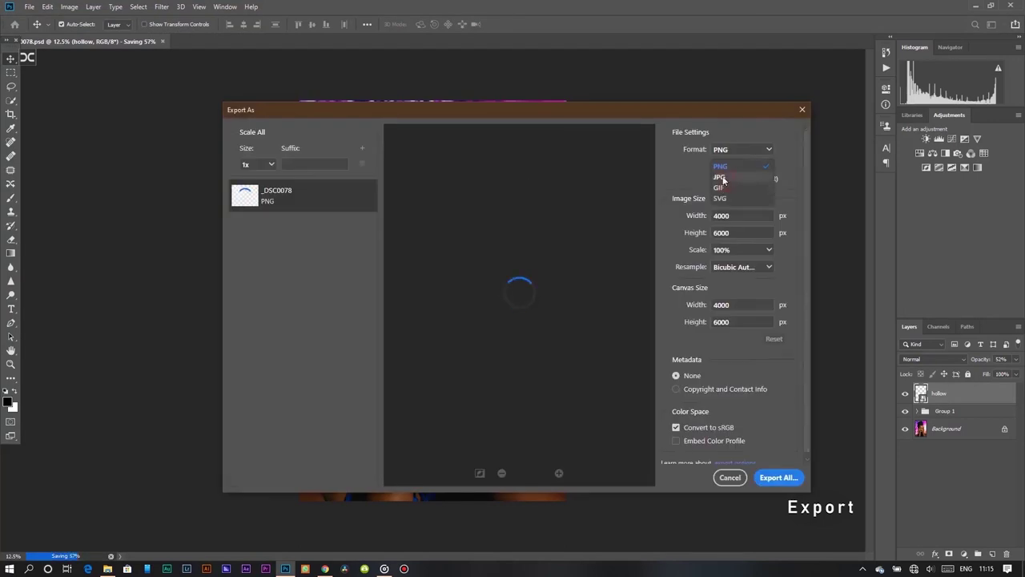
{"action": "double_click", "coordinate": [729, 167]}
{"action": "type", "text": "76"}
{"action": "left_click", "coordinate": [693, 379]}
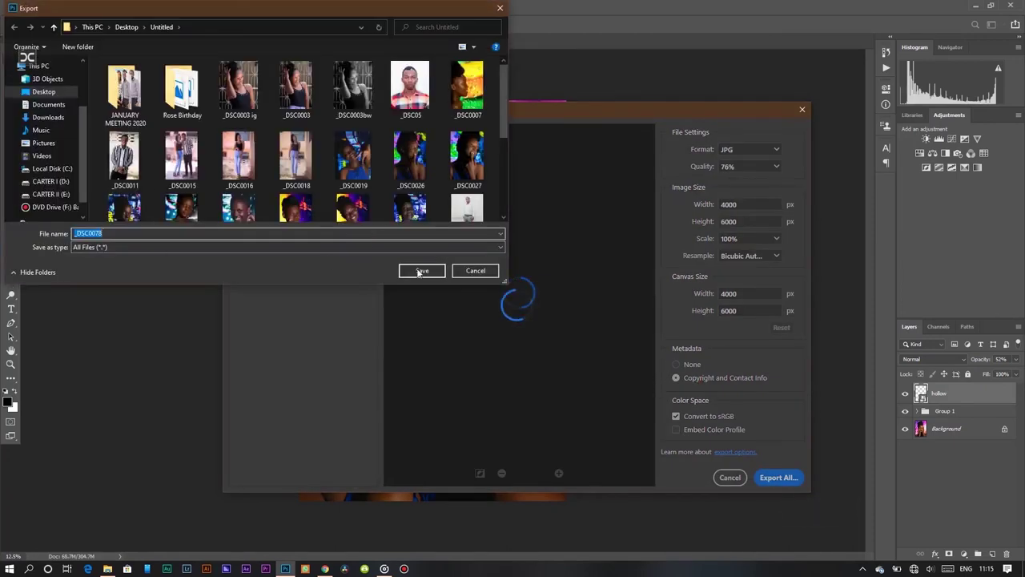
{"action": "left_click", "coordinate": [863, 569]}
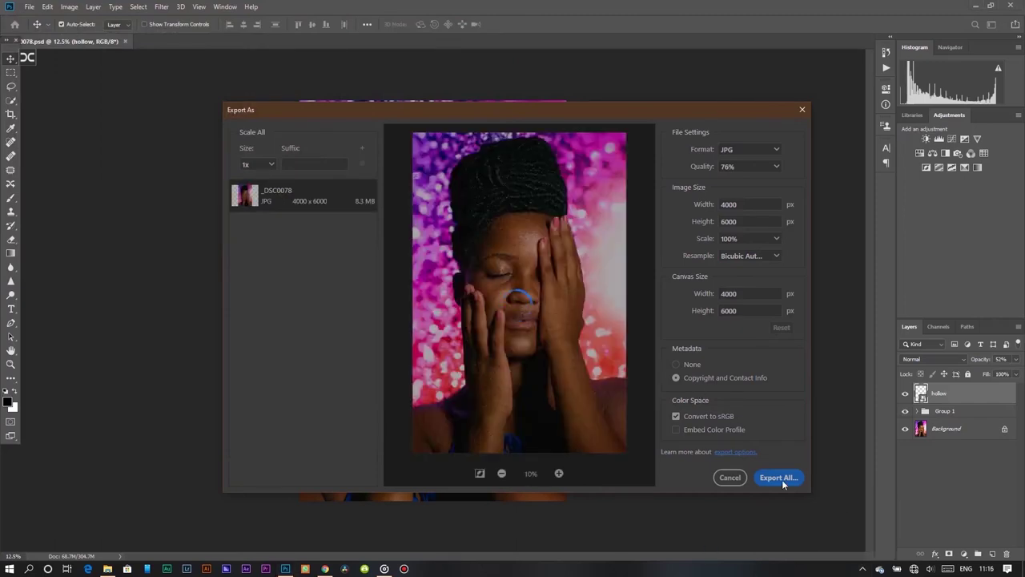